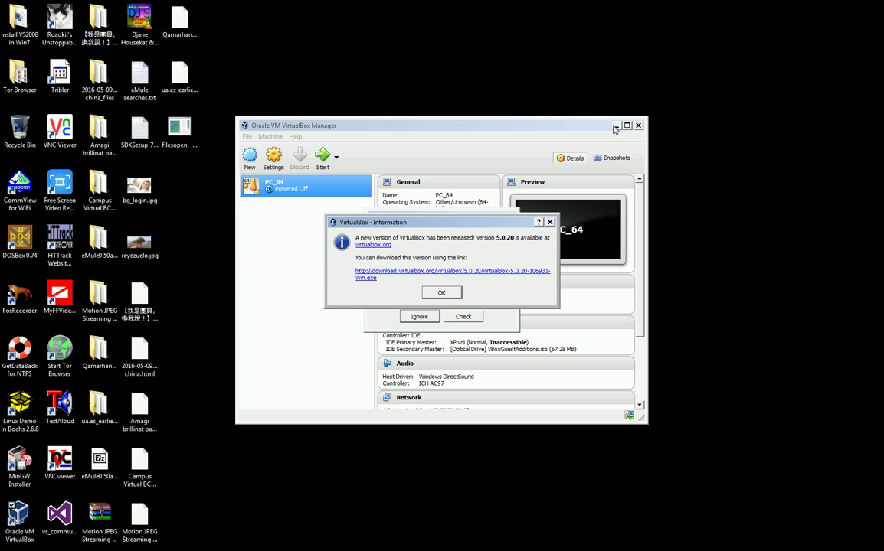
# Dismiss the update notice, check the inaccessible disk images, and release XP.vdi from the PC_64 machine in the Virtual Media Manager.
pyautogui.click(443, 299)
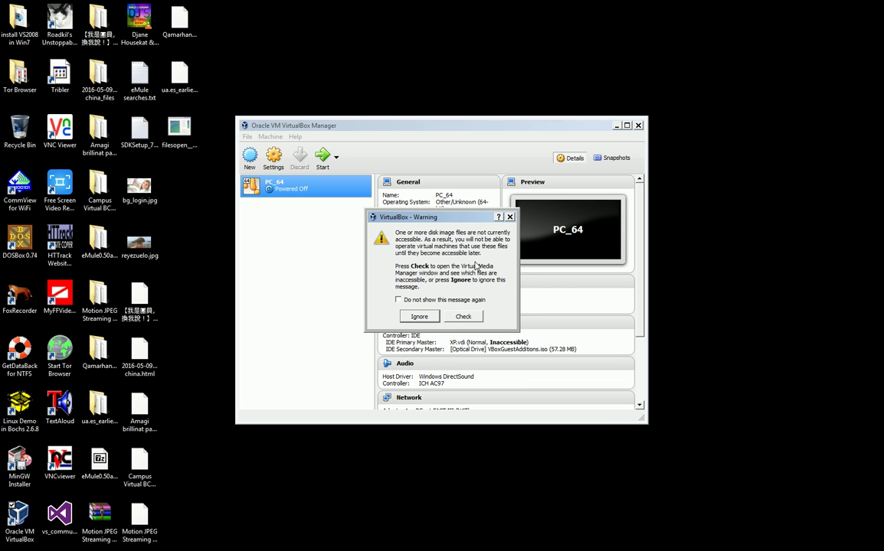
pyautogui.click(463, 317)
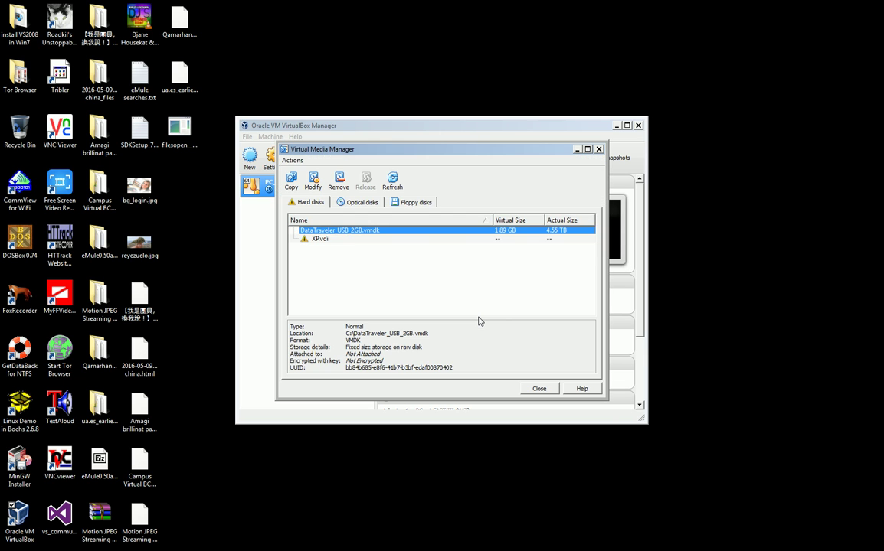
pyautogui.click(388, 242)
pyautogui.rightClick(388, 242)
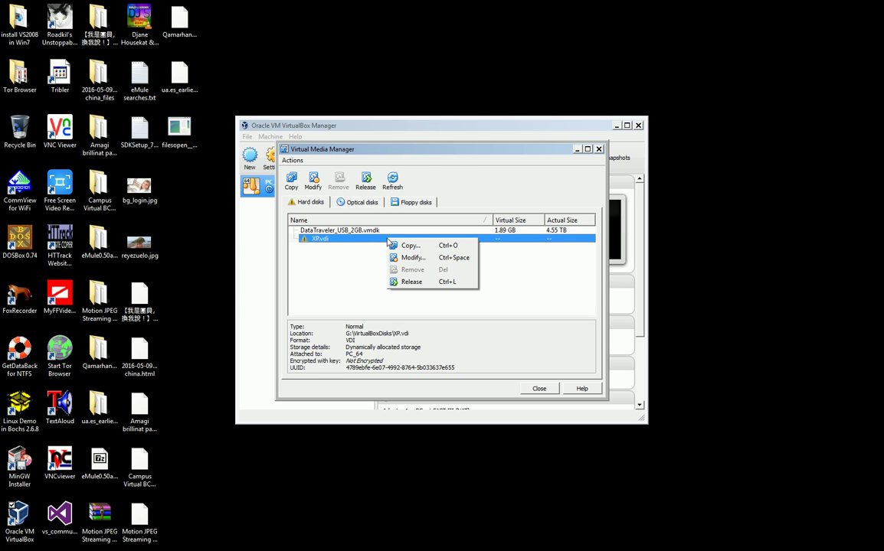
pyautogui.click(417, 282)
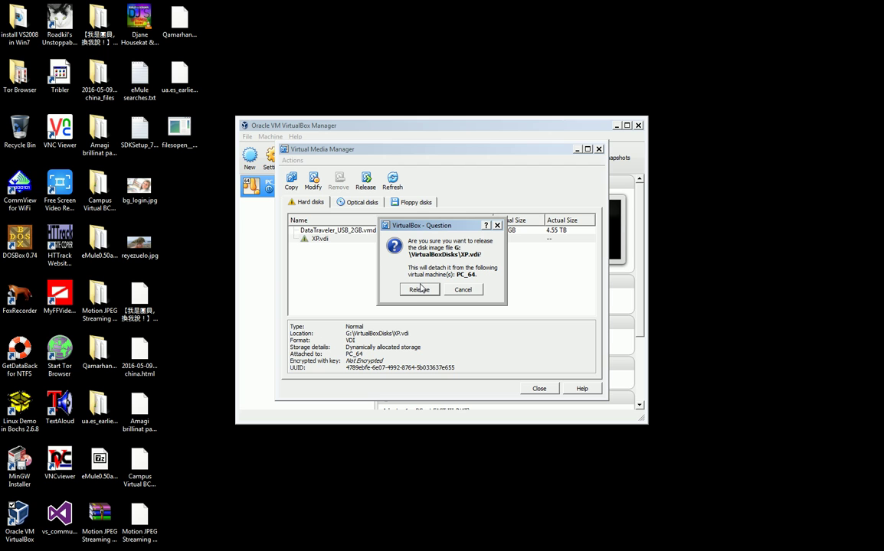
pyautogui.click(420, 291)
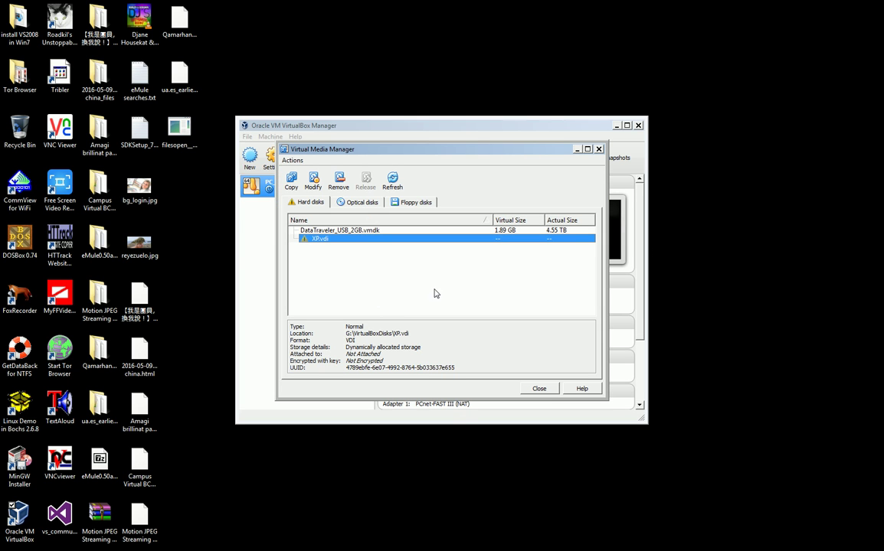
pyautogui.click(447, 230)
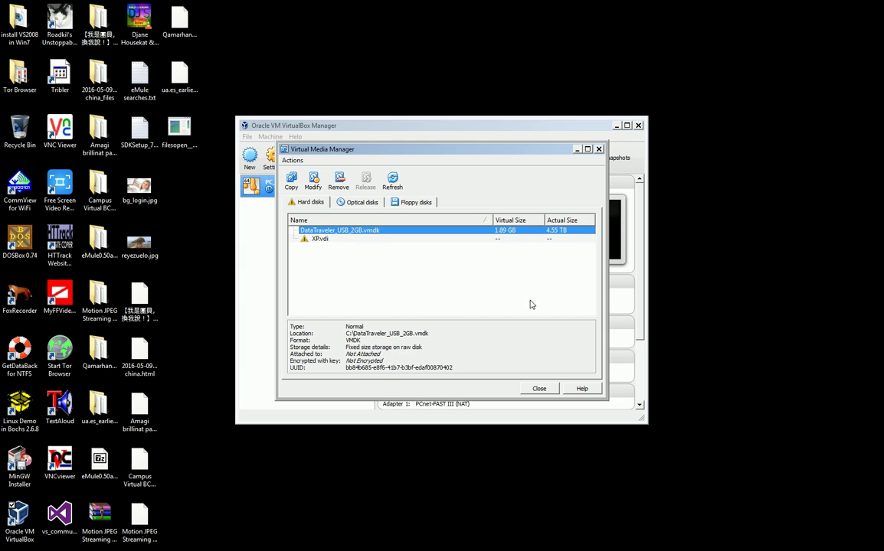
pyautogui.click(539, 388)
# Open the storage settings of the PC_64 virtual machine.
pyautogui.rightClick(285, 179)
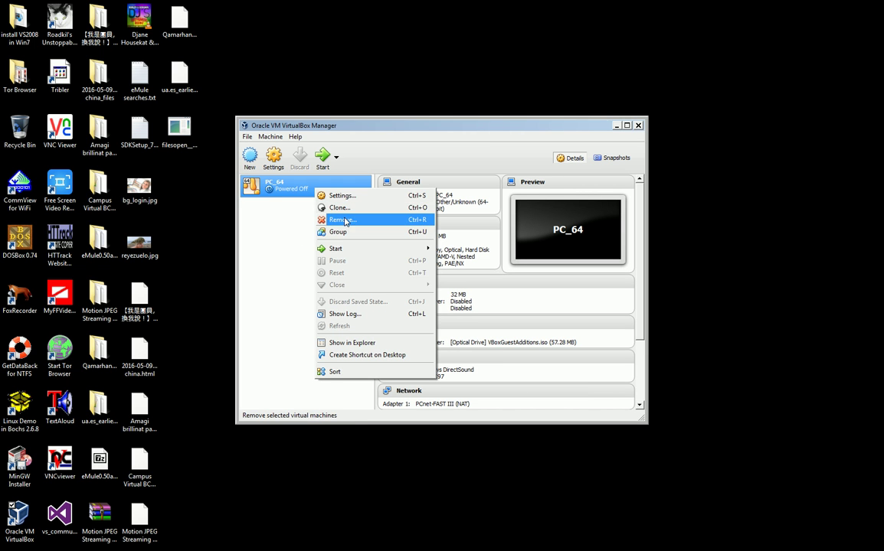
pyautogui.click(354, 196)
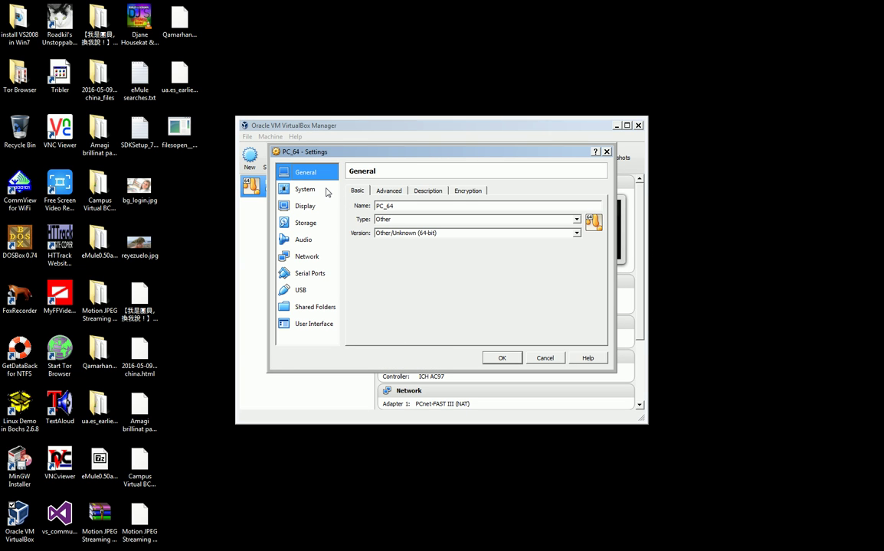
pyautogui.click(300, 222)
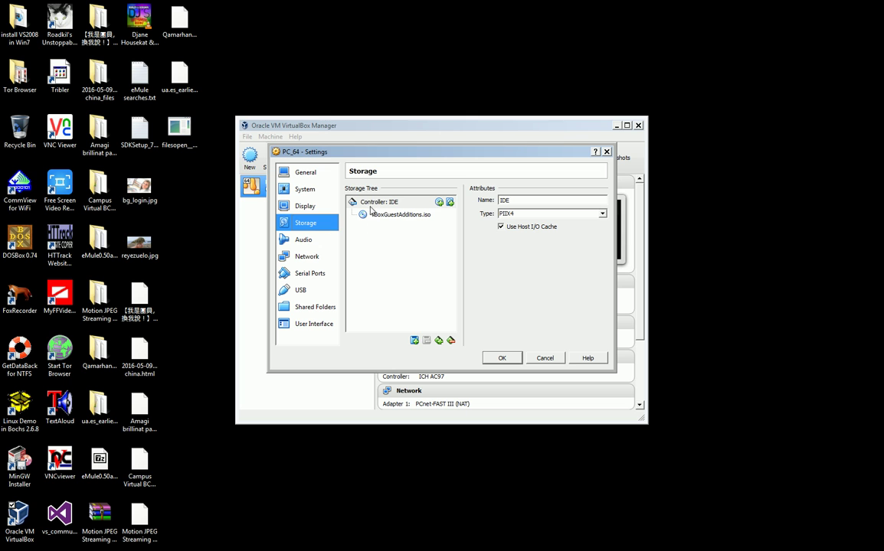
# Attach the existing virtual hard disk E:\VirtualBoxDisks\PC64.vdi to the IDE controller.
pyautogui.click(450, 202)
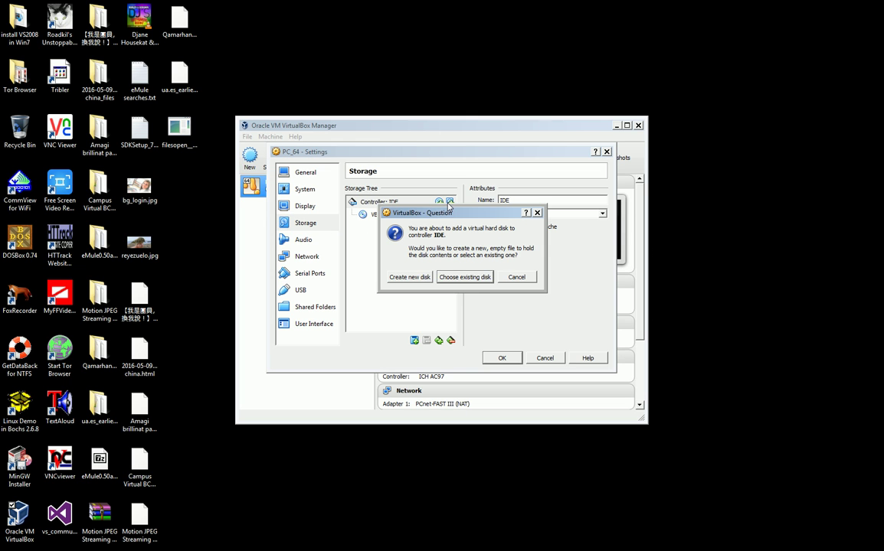
pyautogui.click(464, 276)
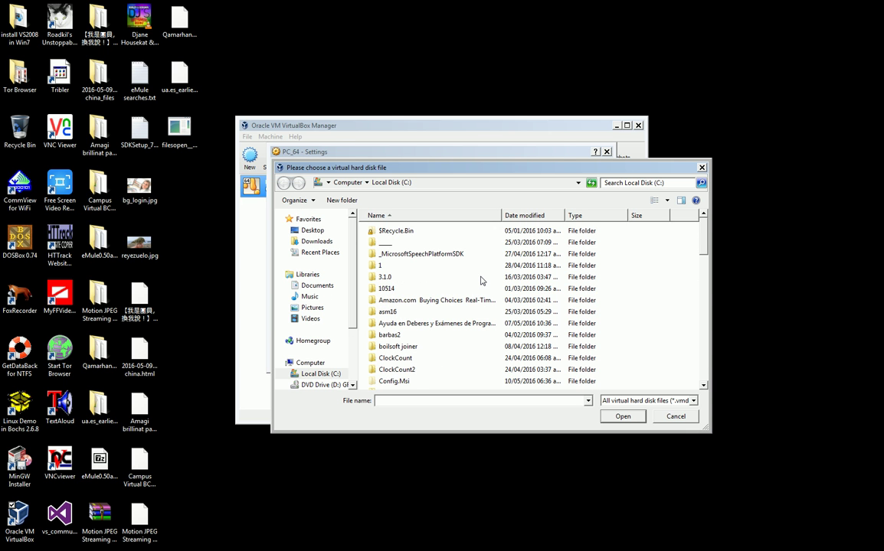
pyautogui.write('e:')
pyautogui.press('Return')
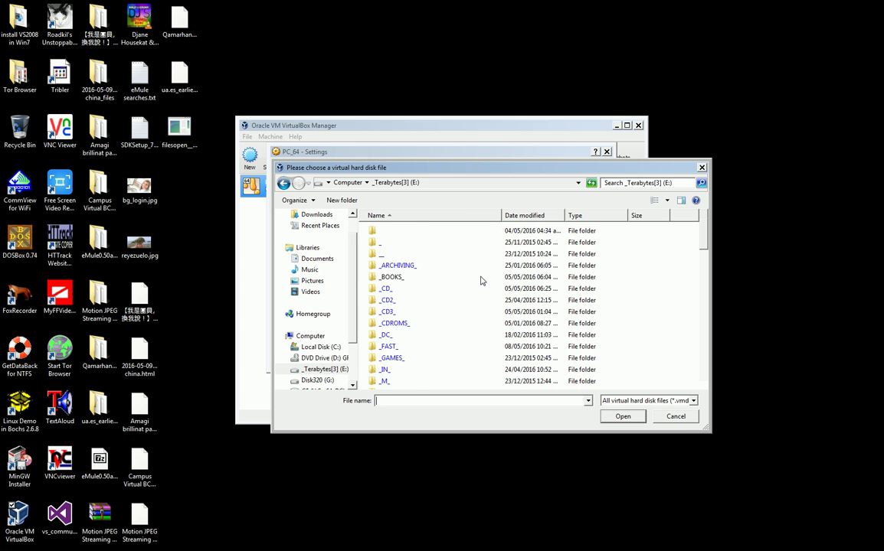
pyautogui.press('v')
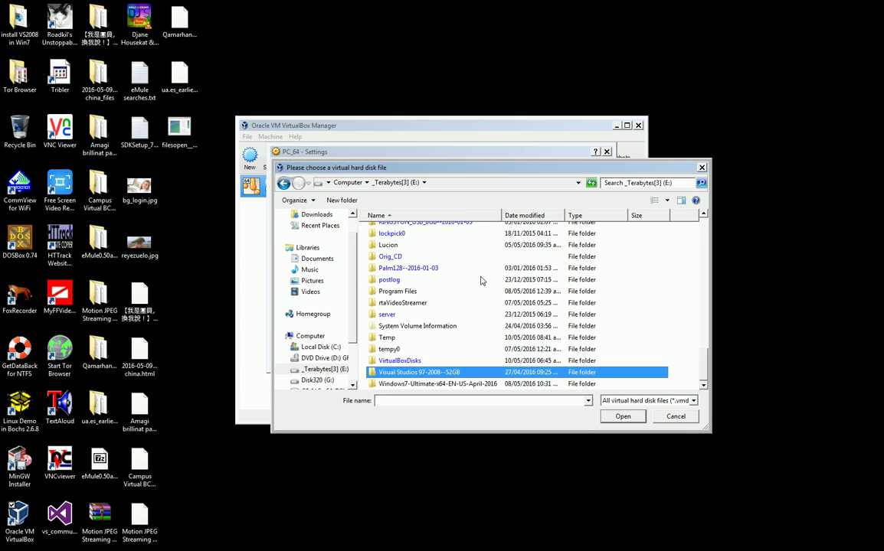
pyautogui.press('Return')
pyautogui.write('x')
pyautogui.press('Up')
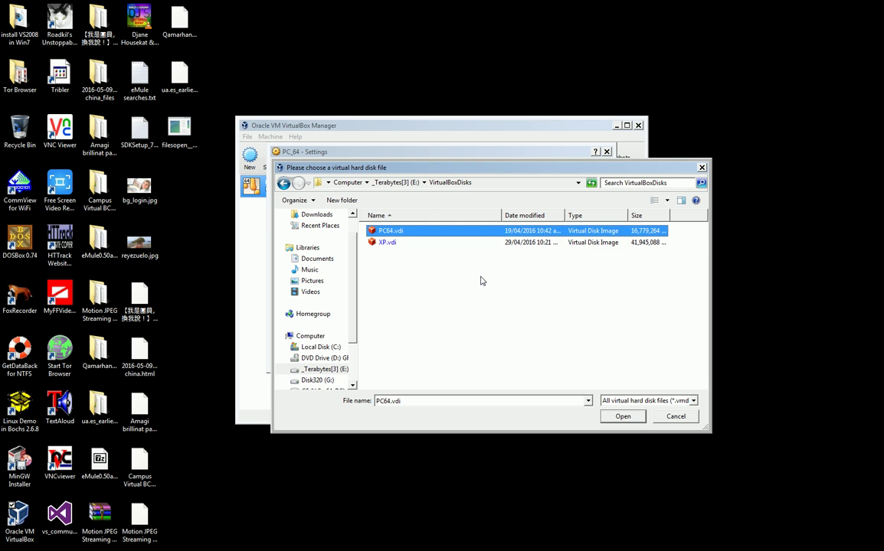
pyautogui.press('Return')
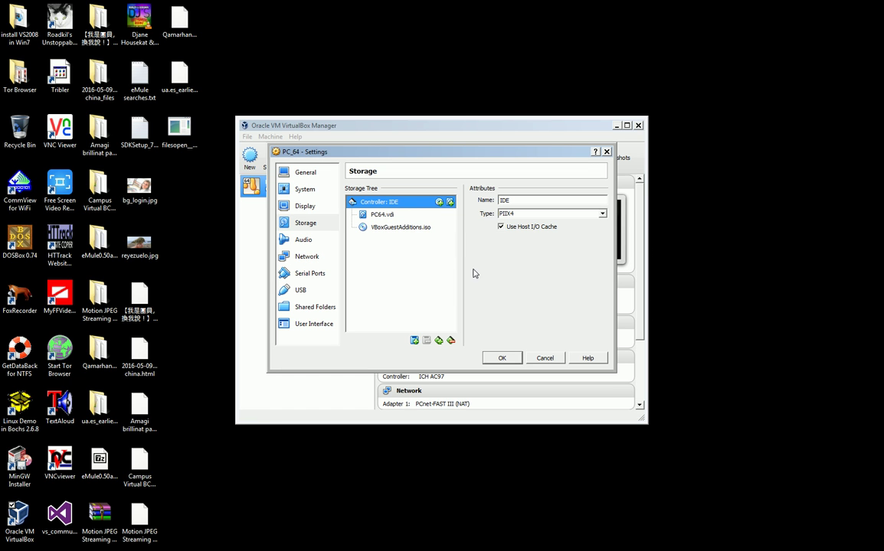
# Remove the PC64.vdi attachment from the IDE controller.
pyautogui.click(406, 218)
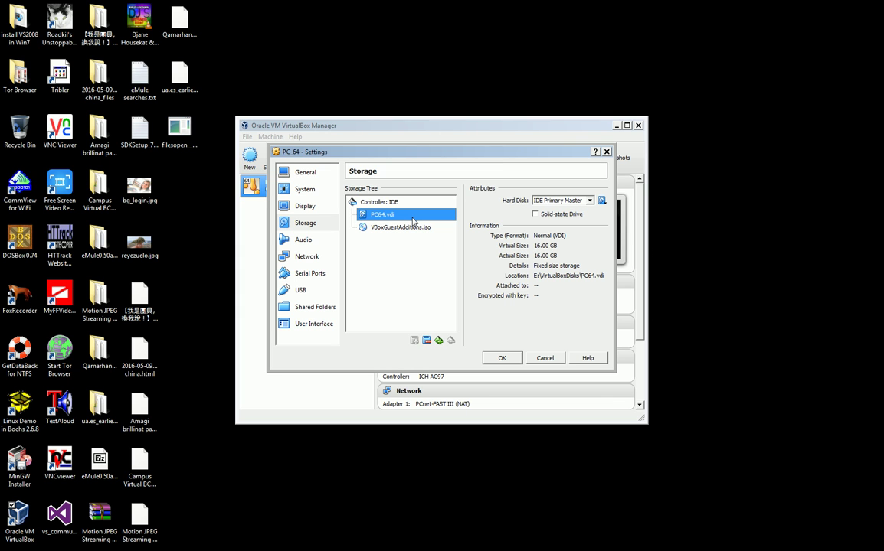
pyautogui.rightClick(414, 220)
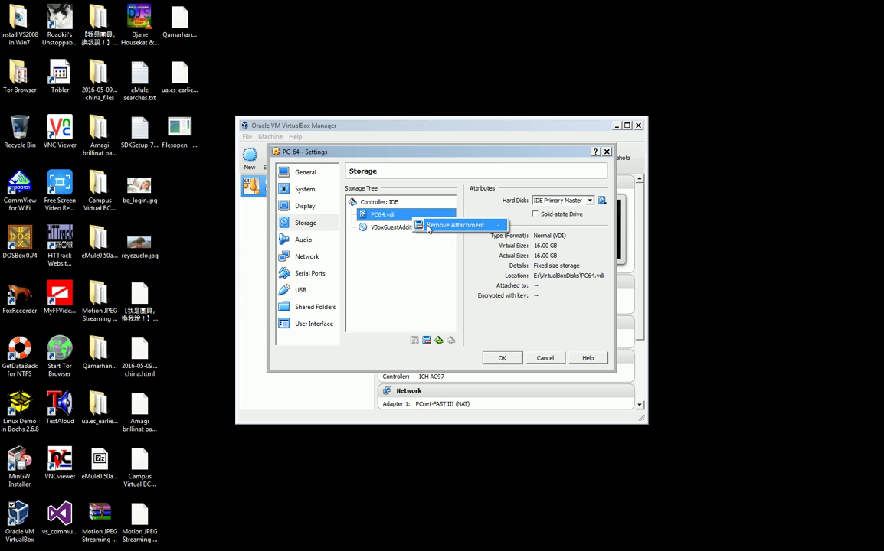
pyautogui.click(425, 225)
# Try to attach the existing disk E:\VirtualBoxDisks\XP.vdi to the IDE controller and read the error details.
pyautogui.click(417, 202)
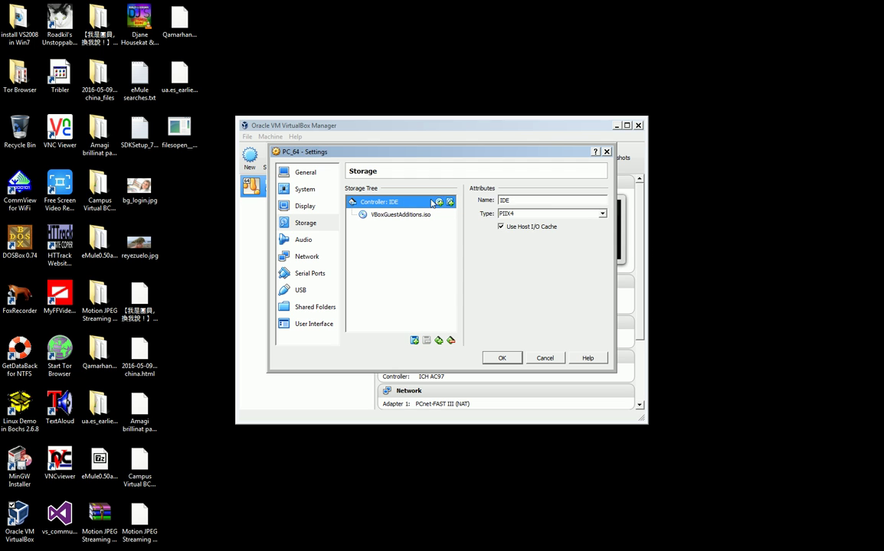
pyautogui.click(449, 203)
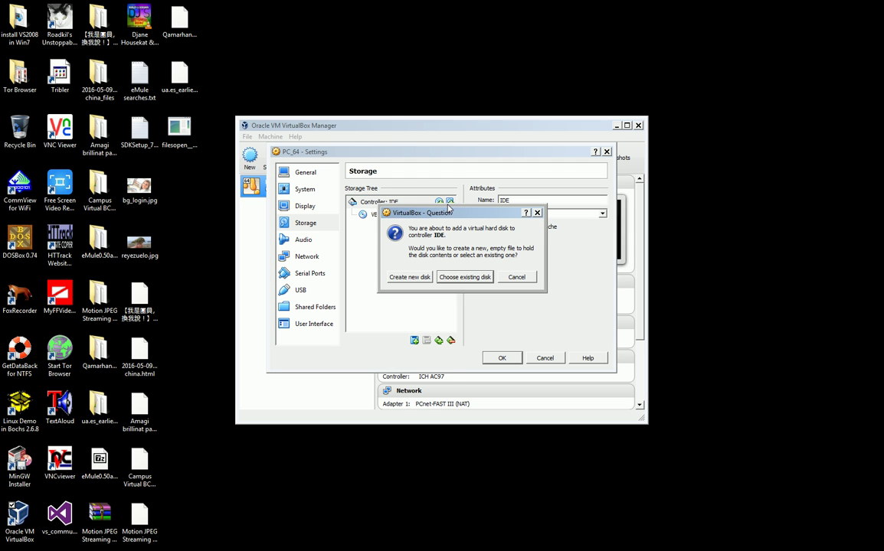
pyautogui.click(449, 277)
pyautogui.doubleClick(396, 243)
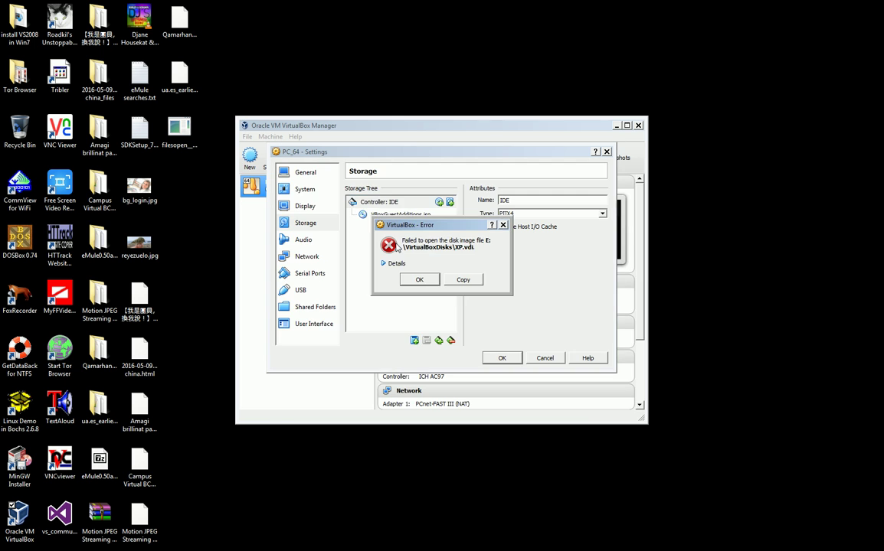
pyautogui.click(399, 264)
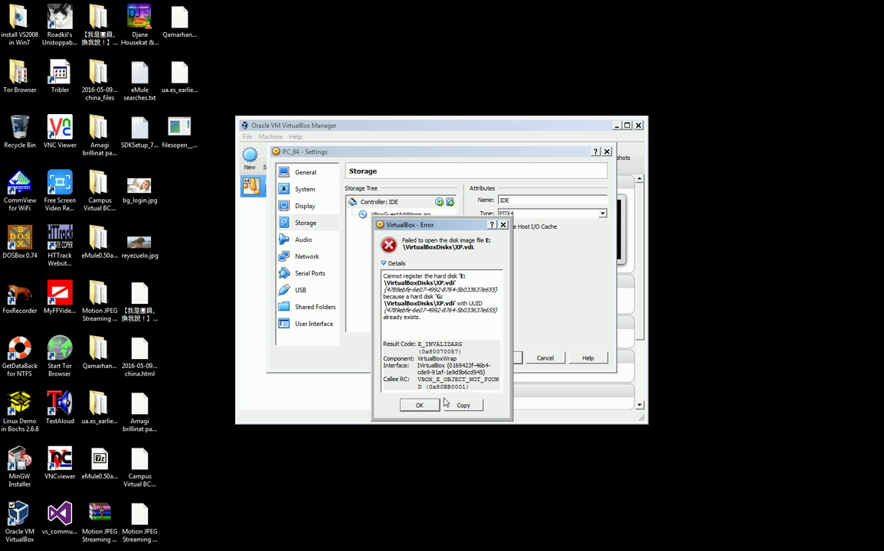
pyautogui.click(419, 405)
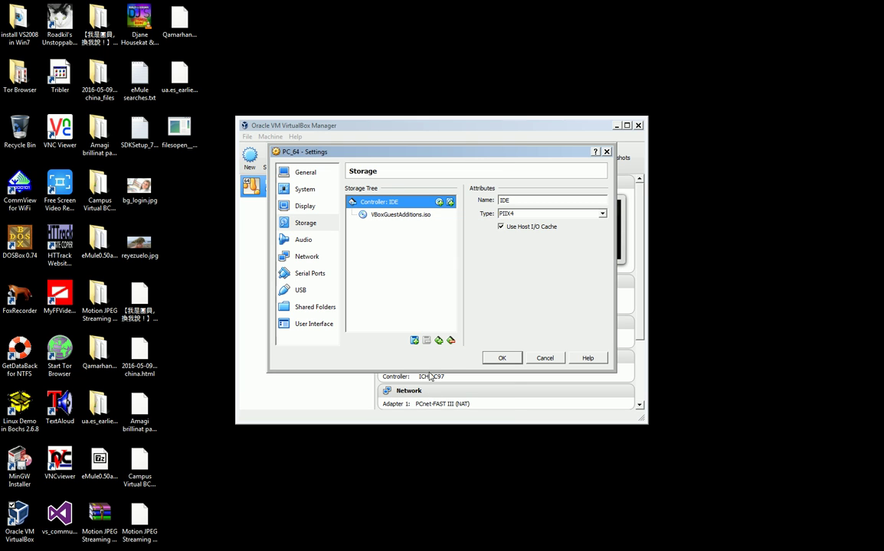
# Retry attaching XP.vdi from E:\VirtualBoxDisks to the IDE controller and examine the error details again.
pyautogui.click(450, 202)
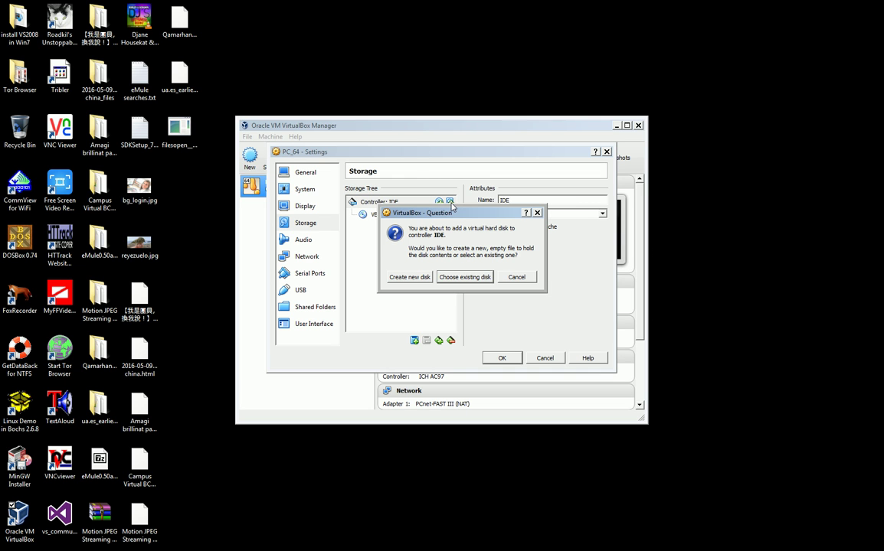
pyautogui.click(452, 278)
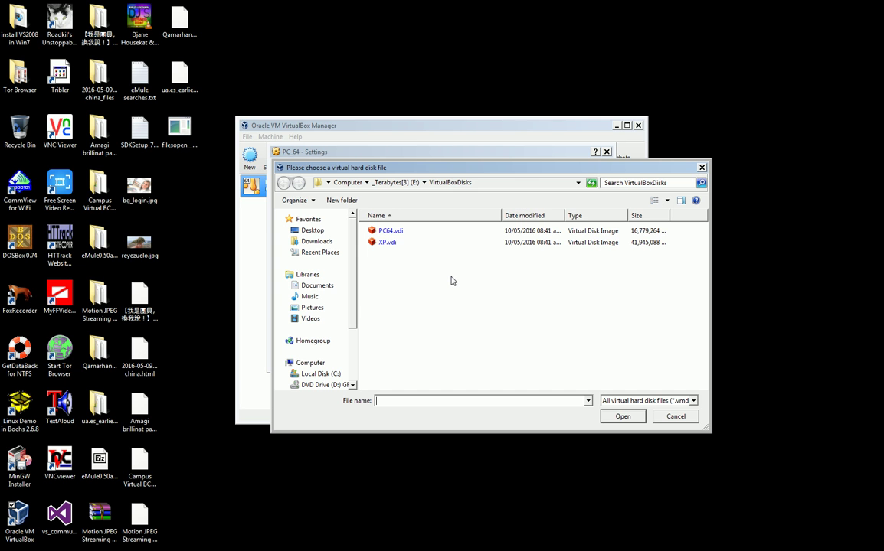
pyautogui.click(378, 243)
pyautogui.doubleClick(378, 244)
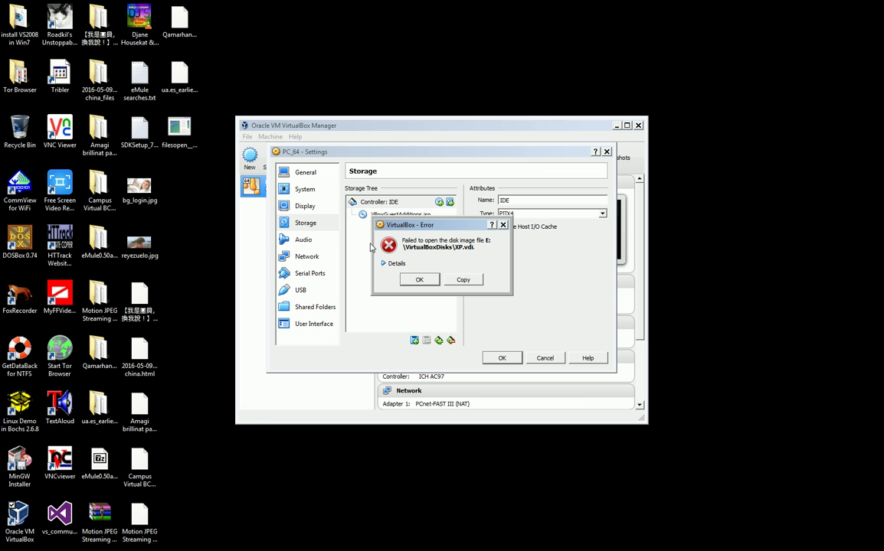
pyautogui.click(391, 265)
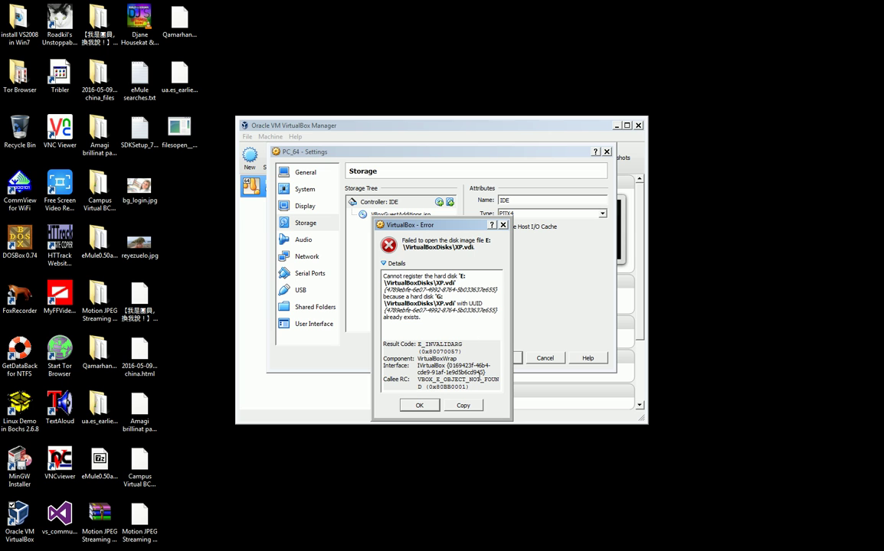
pyautogui.click(420, 406)
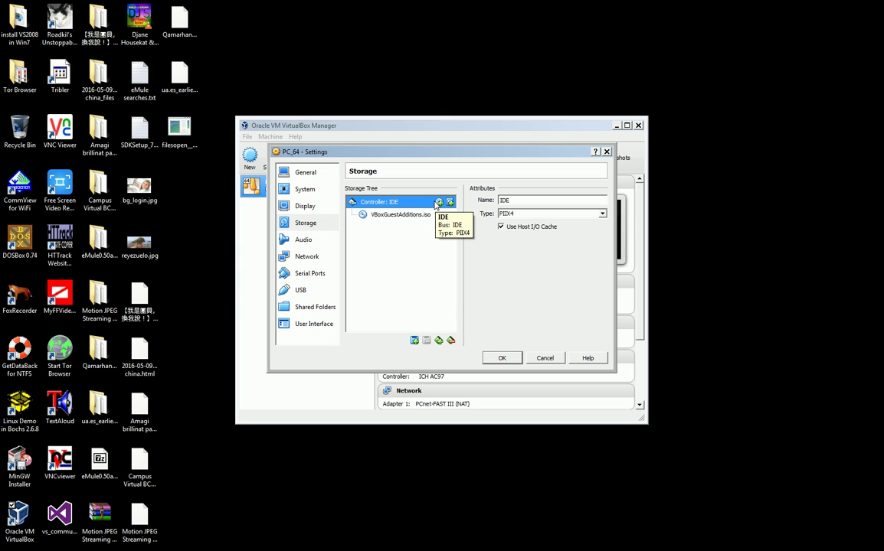
pyautogui.hotkey('alt', 'Tab')
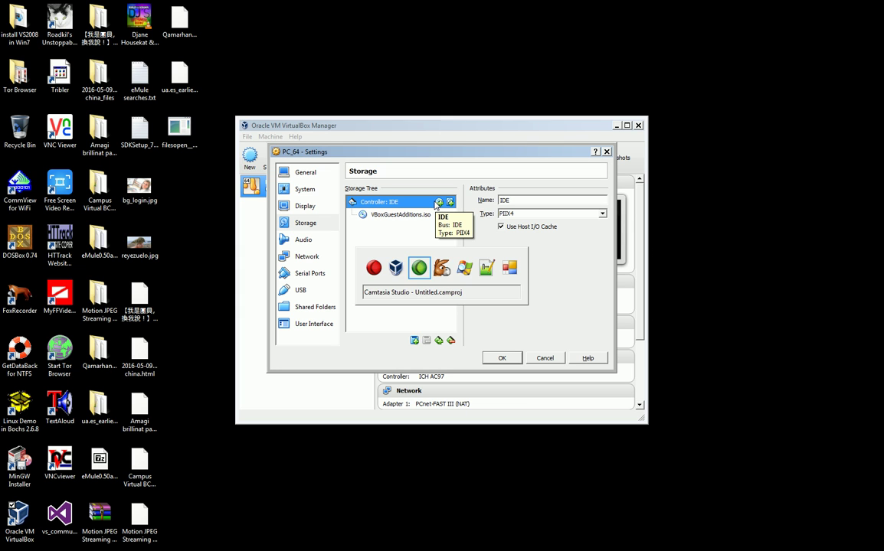
pyautogui.press('super+r')
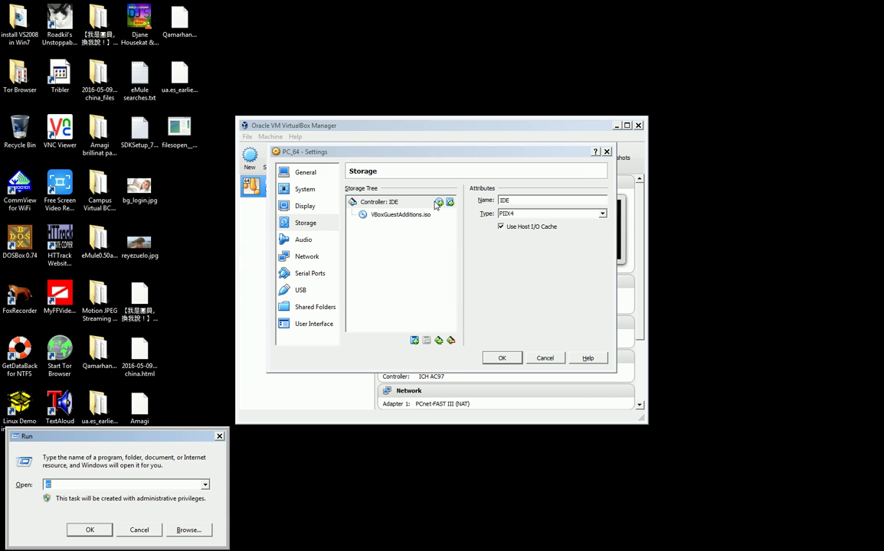
pyautogui.press('Escape')
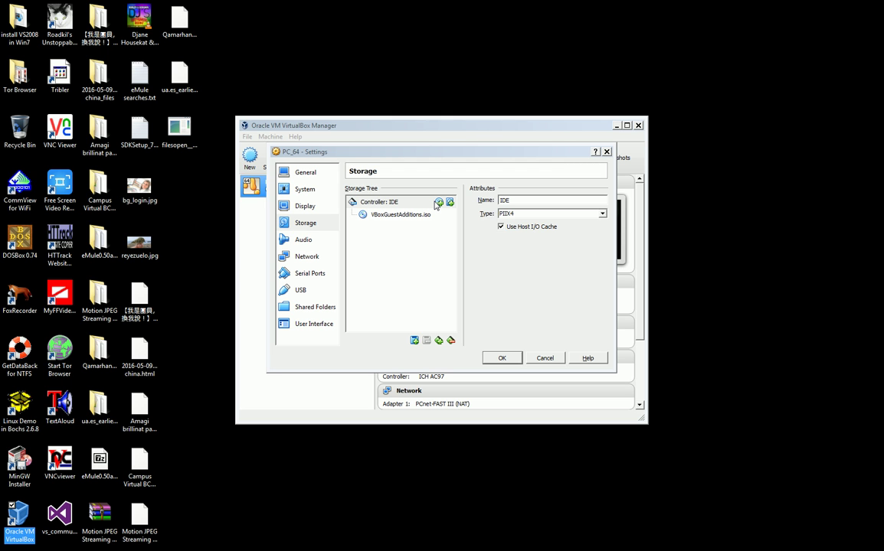
# Switch to Windows Explorer, open E:\VirtualBoxDisks and bring up the program chooser for opening XP.vdi.
pyautogui.press('super+e')
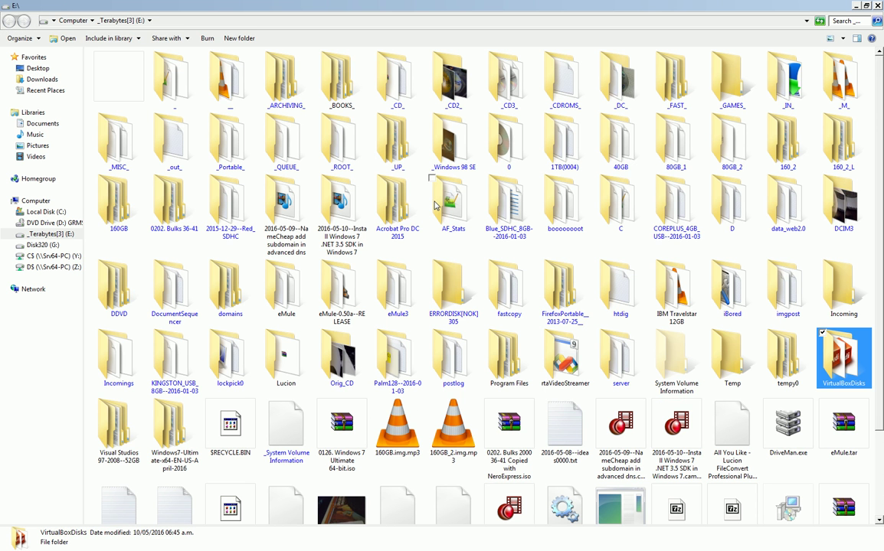
pyautogui.press('Return')
pyautogui.press('Down')
pyautogui.press('Down')
pyautogui.press('Menu')
pyautogui.press('Down')
pyautogui.press('Up')
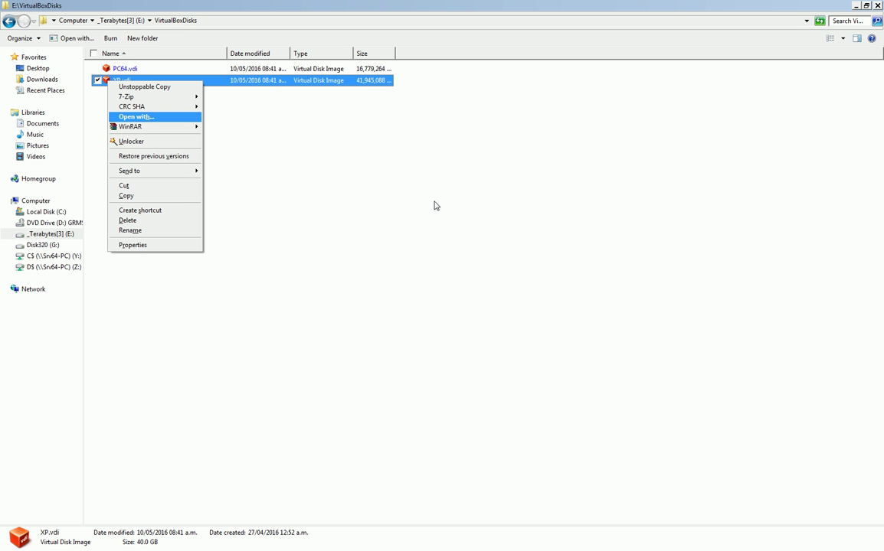
pyautogui.press('Return')
pyautogui.press('Down')
pyautogui.press('Return')
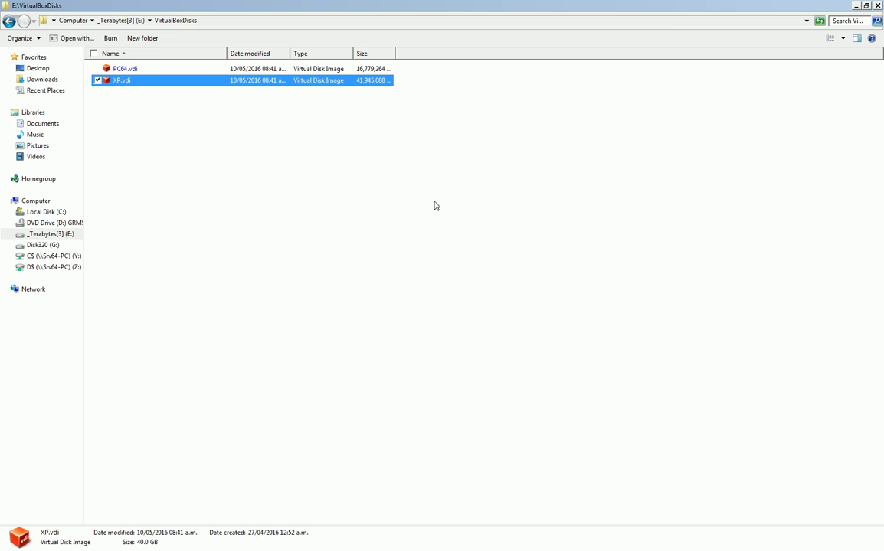
# Open XP.vdi in hiew32.exe without making it the default program for this file type, and reposition its window.
pyautogui.press('Tab')
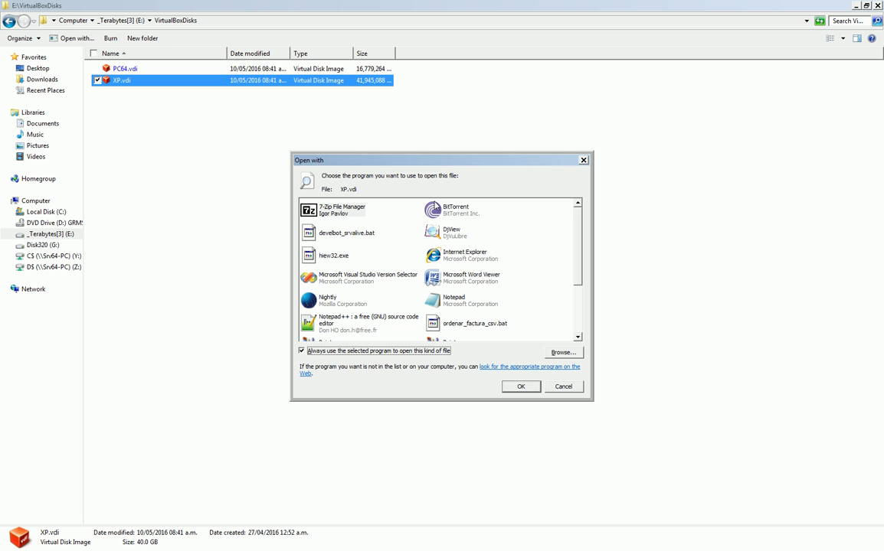
pyautogui.hotkey('shift', 'Tab')
pyautogui.press('Down')
pyautogui.press('Down')
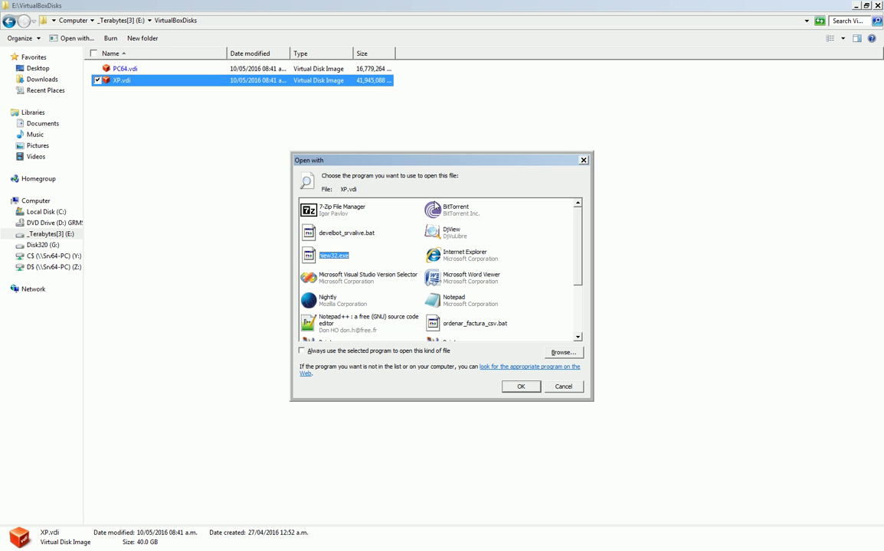
pyautogui.press('Return')
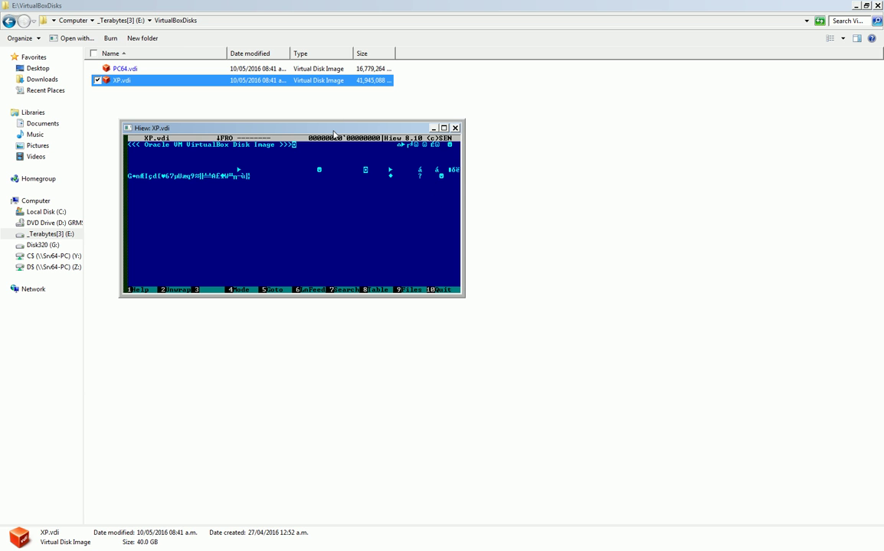
pyautogui.moveTo(333, 131); pyautogui.dragTo(457, 203)
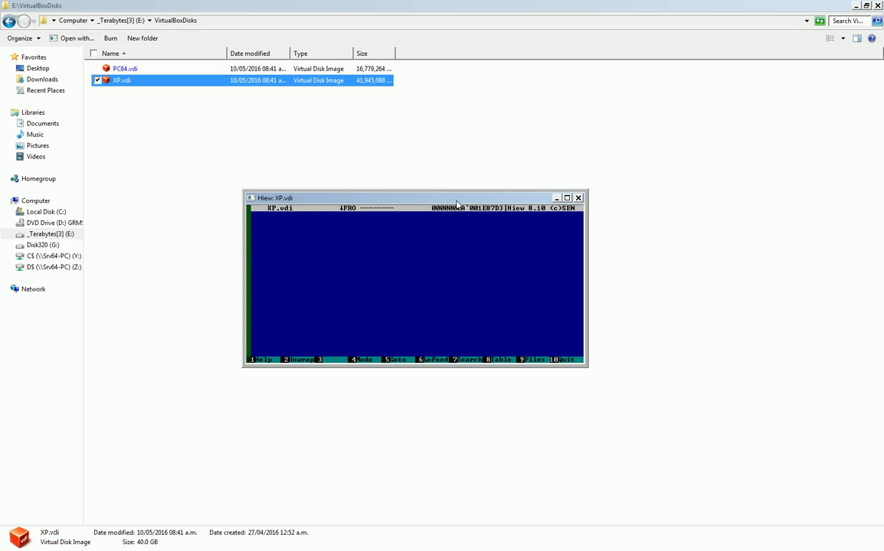
# Search XP.vdi backward for 01 in Hiew and quit the viewer.
pyautogui.press('F7')
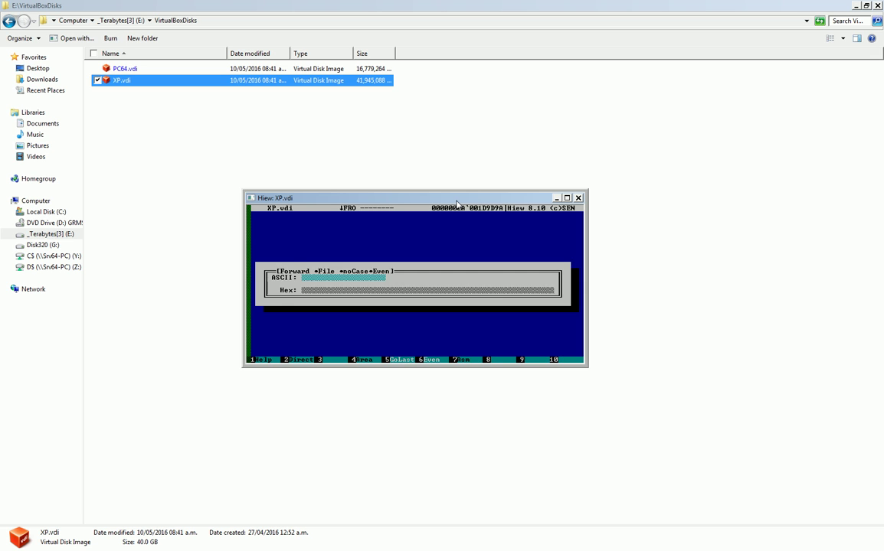
pyautogui.press('Return')
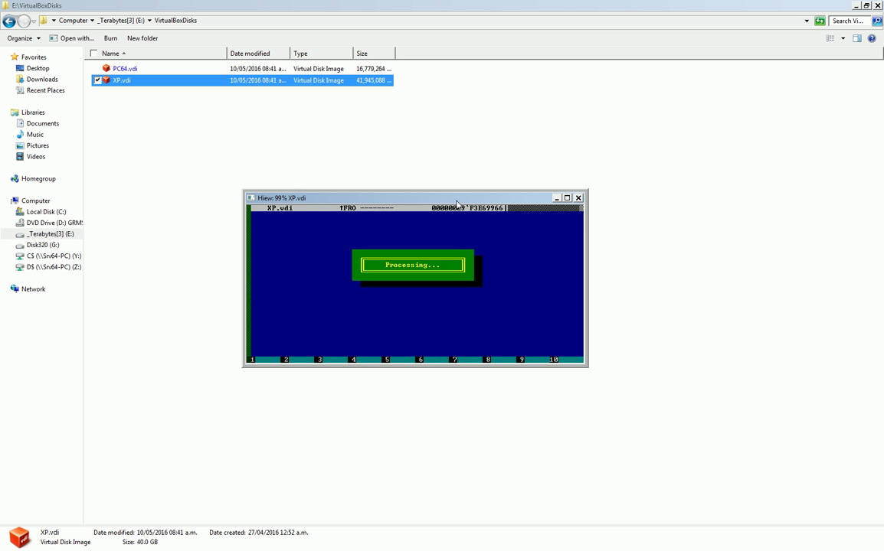
pyautogui.press('Escape')
pyautogui.press('Escape')
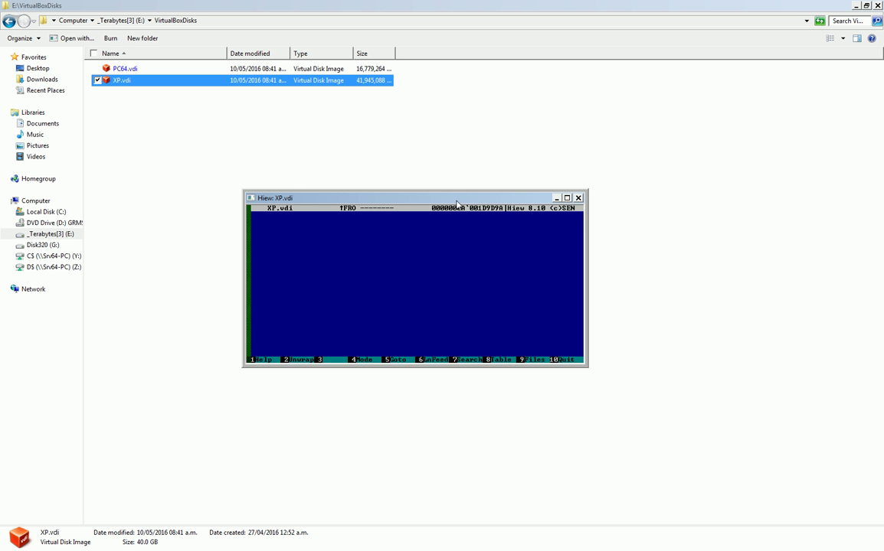
pyautogui.press('F7')
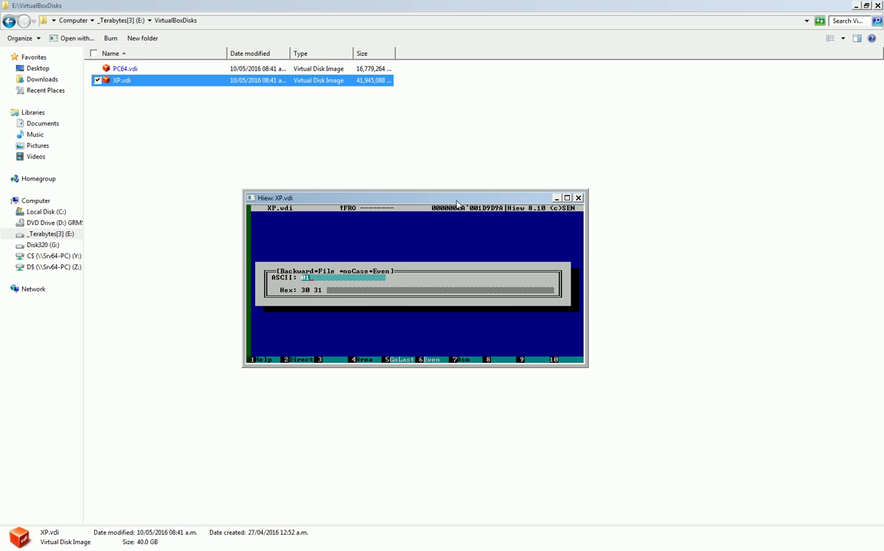
pyautogui.press('Tab')
pyautogui.press('Return')
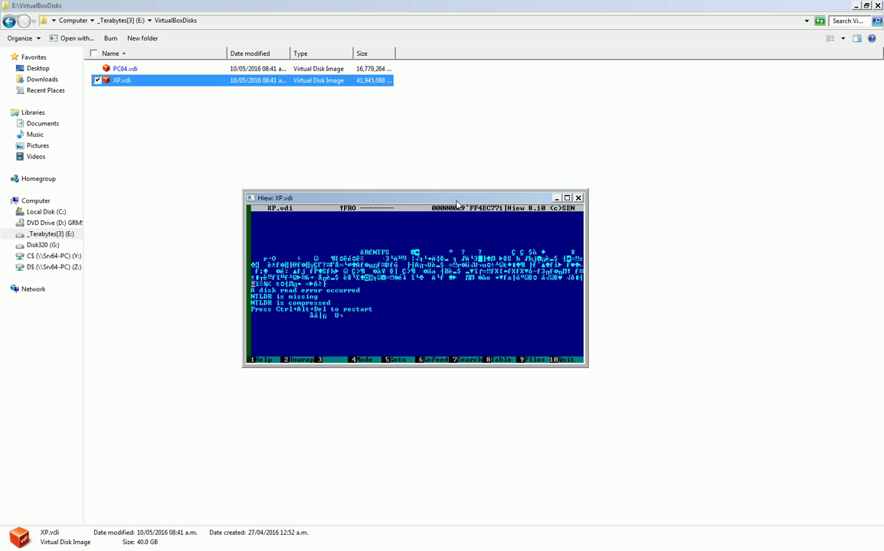
pyautogui.press('F10')
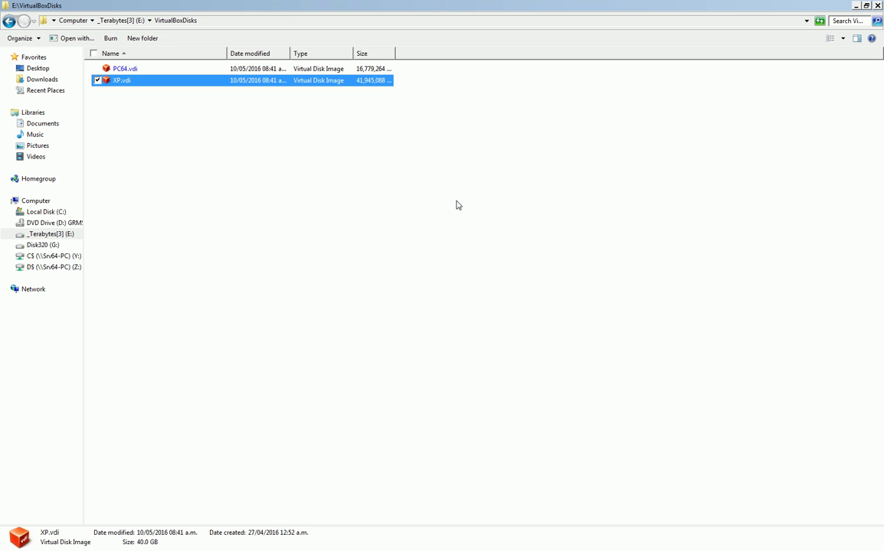
# Open the folder C:\Users\_\.VirtualBox and select VirtualBox.xml-prev.
pyautogui.press('super+r')
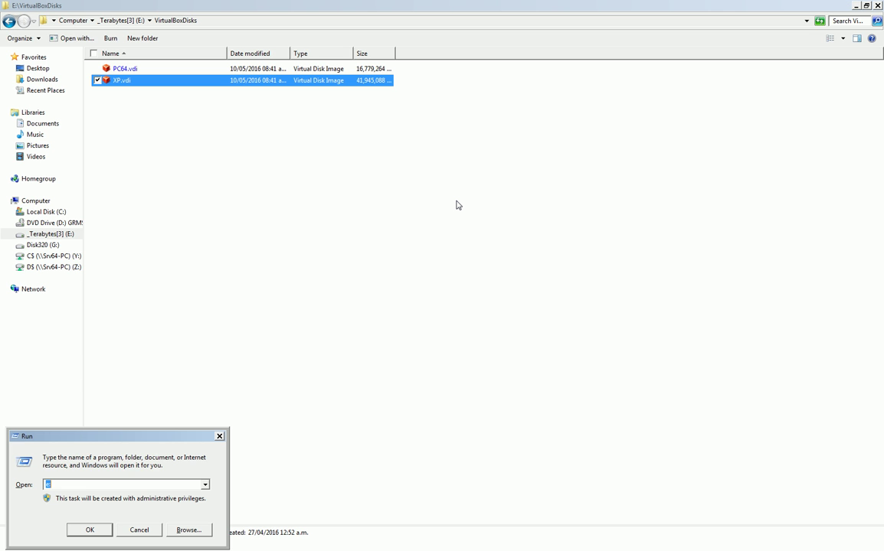
pyautogui.write('c:')
pyautogui.press('Return')
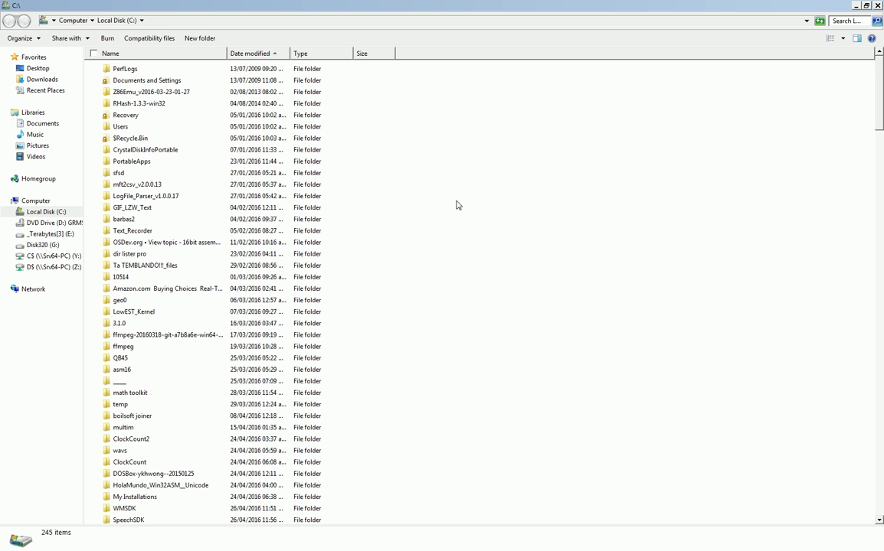
pyautogui.press('Down')
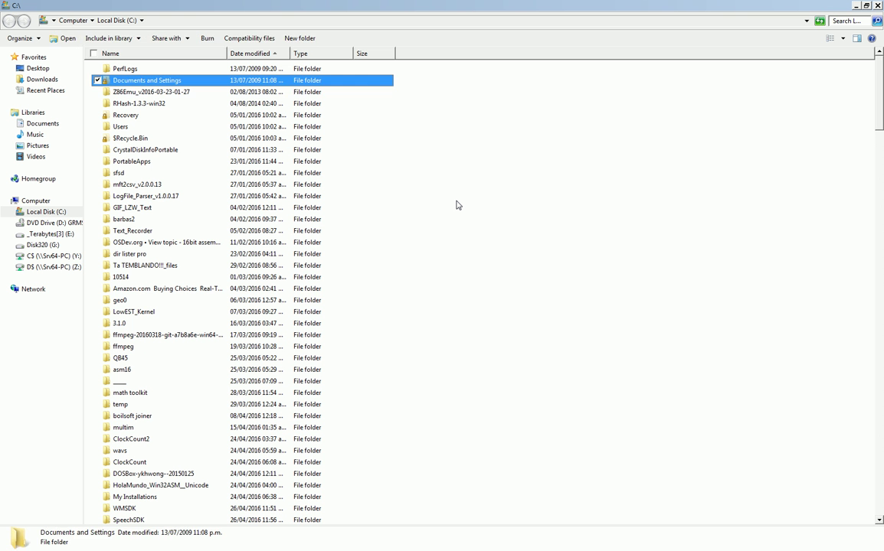
pyautogui.press('u')
pyautogui.press('Return')
pyautogui.press('Down')
pyautogui.press('Up')
pyautogui.press('Return')
pyautogui.press('Down')
pyautogui.press('Down')
pyautogui.press('Down')
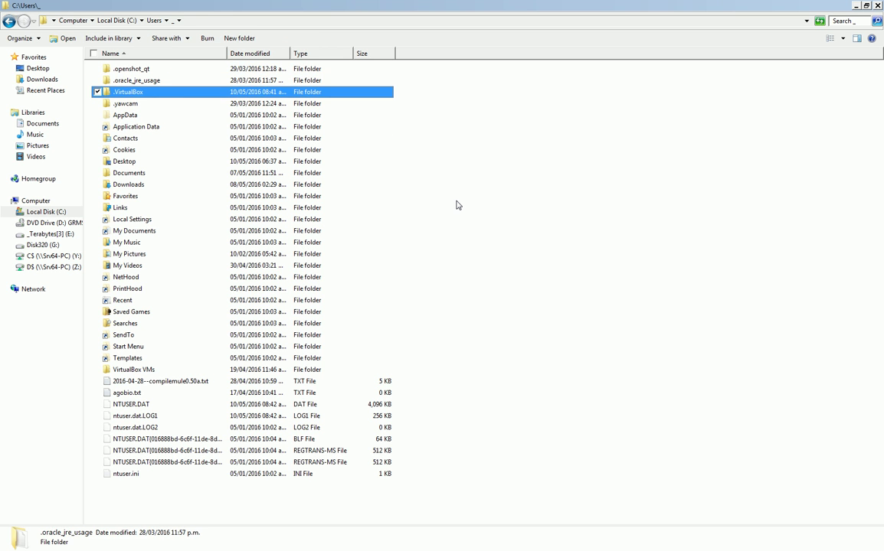
pyautogui.press('Return')
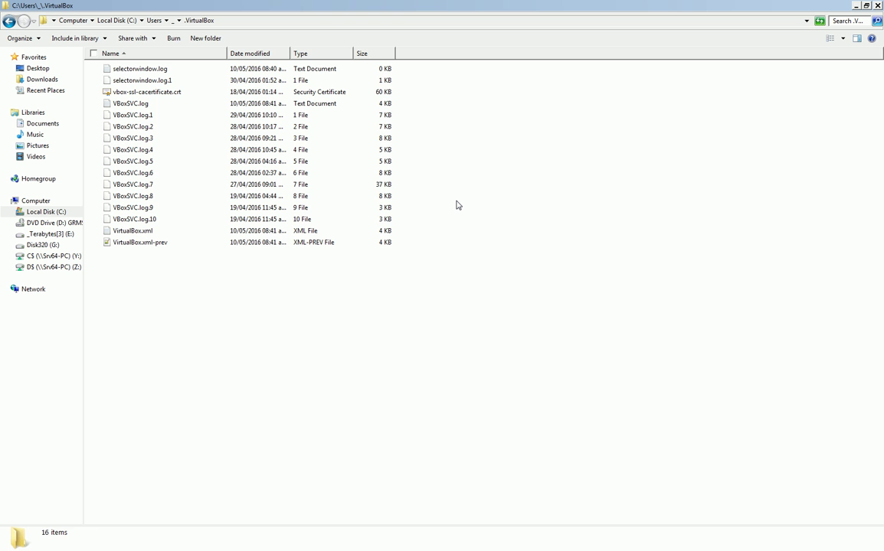
pyautogui.press('Down')
pyautogui.press('Down')
pyautogui.press('End')
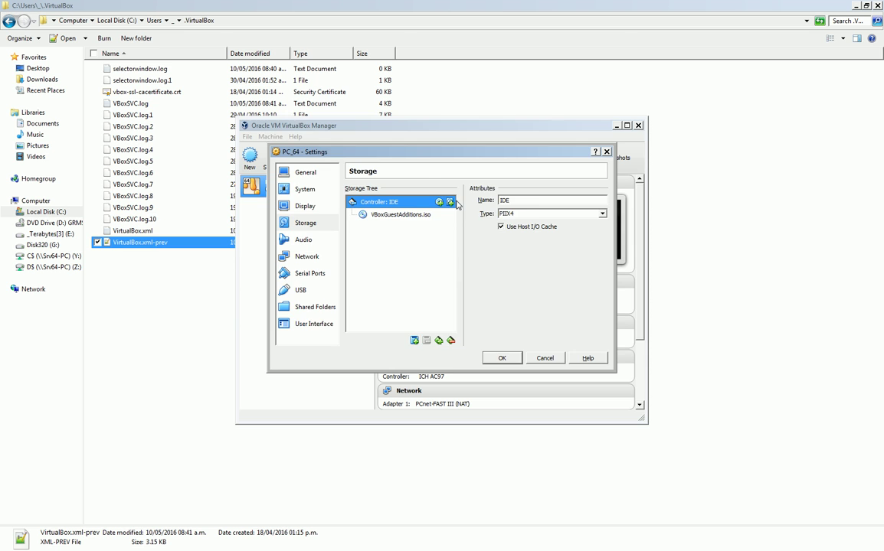
# Switch to VirtualBox Manager, reopen the PC_64 storage settings, try attaching E:\VirtualBoxDisks\XP.vdi to the IDE controller once more and expand the error details.
pyautogui.press('Escape')
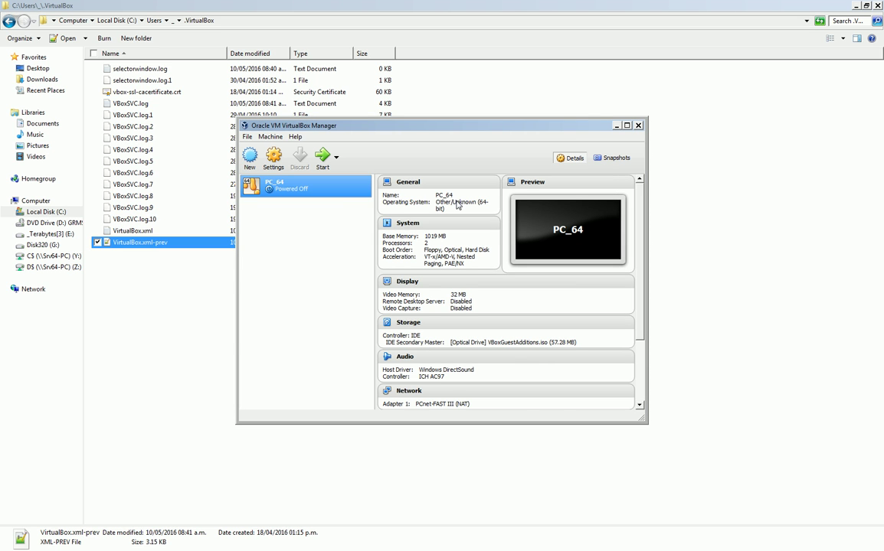
pyautogui.rightClick(296, 175)
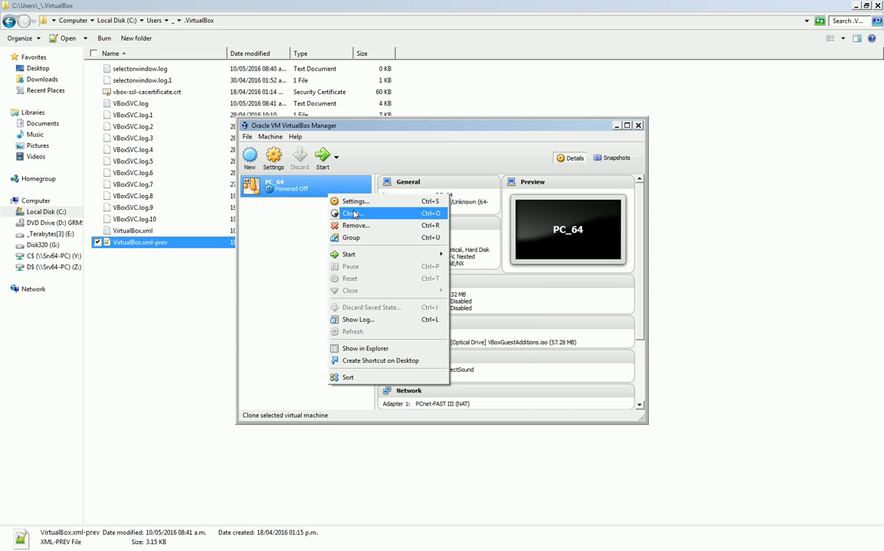
pyautogui.click(320, 185)
pyautogui.click(305, 223)
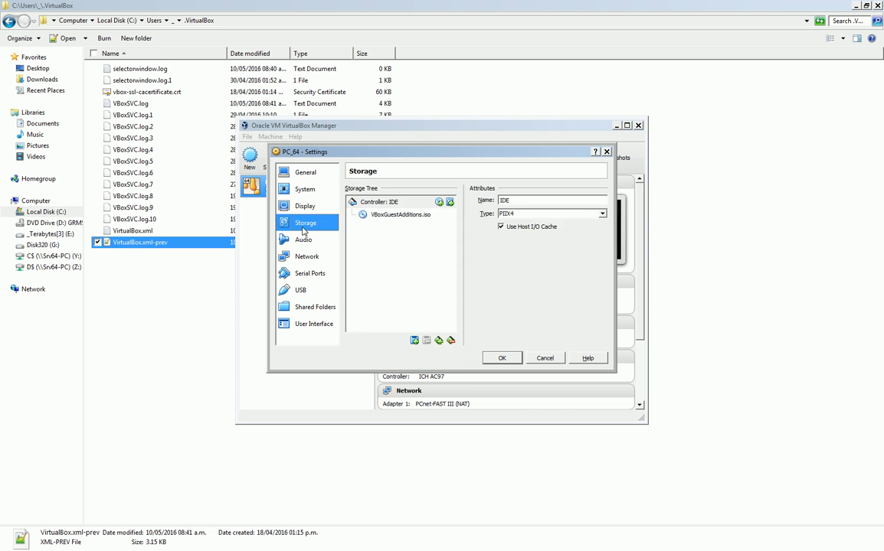
pyautogui.click(451, 202)
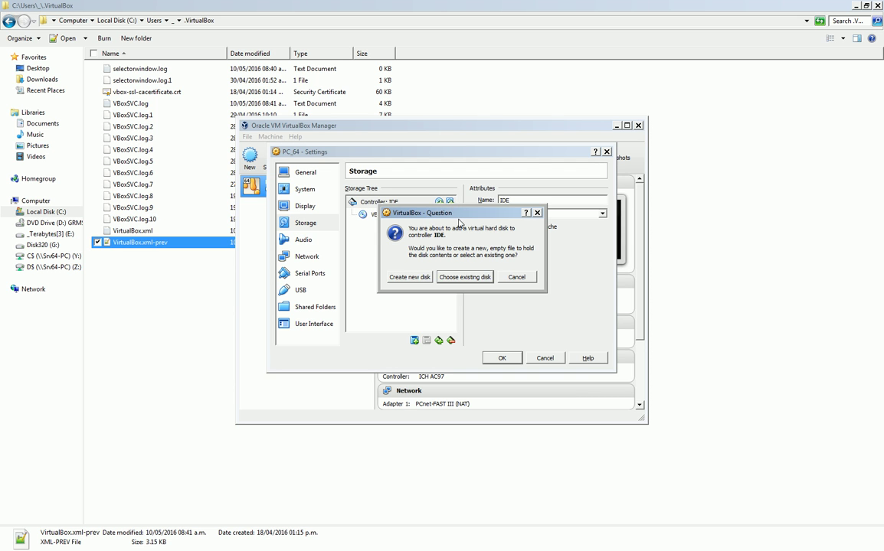
pyautogui.click(435, 261)
pyautogui.doubleClick(388, 243)
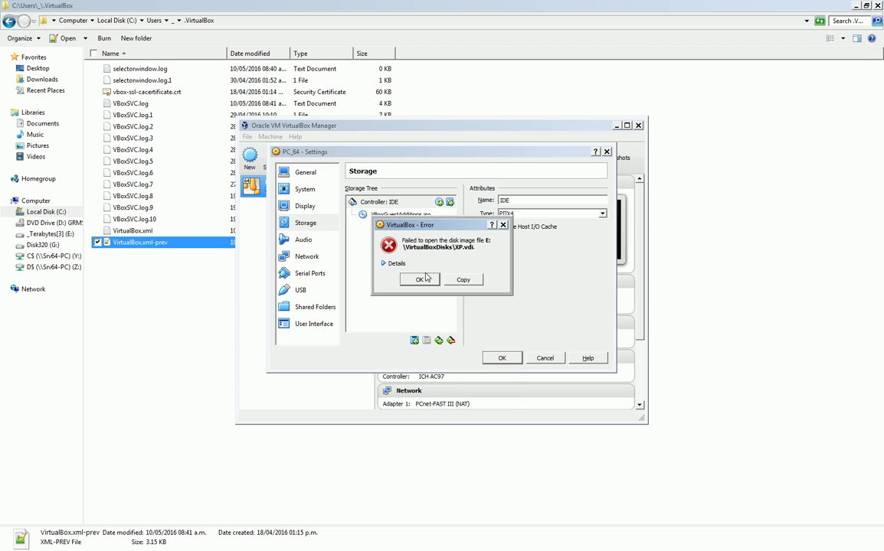
pyautogui.click(392, 263)
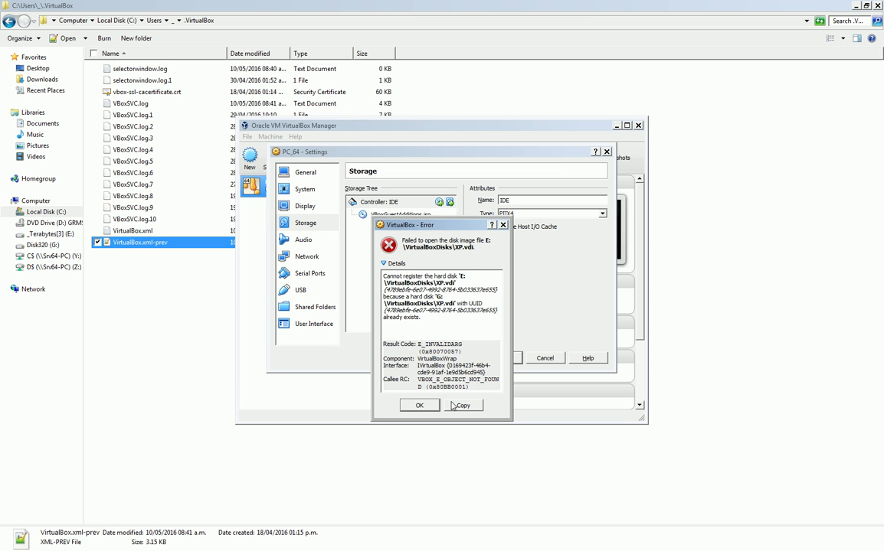
# Dismiss the error, accept the PC_64 settings and exit VirtualBox Manager.
pyautogui.click(419, 405)
pyautogui.click(502, 358)
pyautogui.hotkey('alt', 'f')
pyautogui.press('Up')
pyautogui.press('Return')
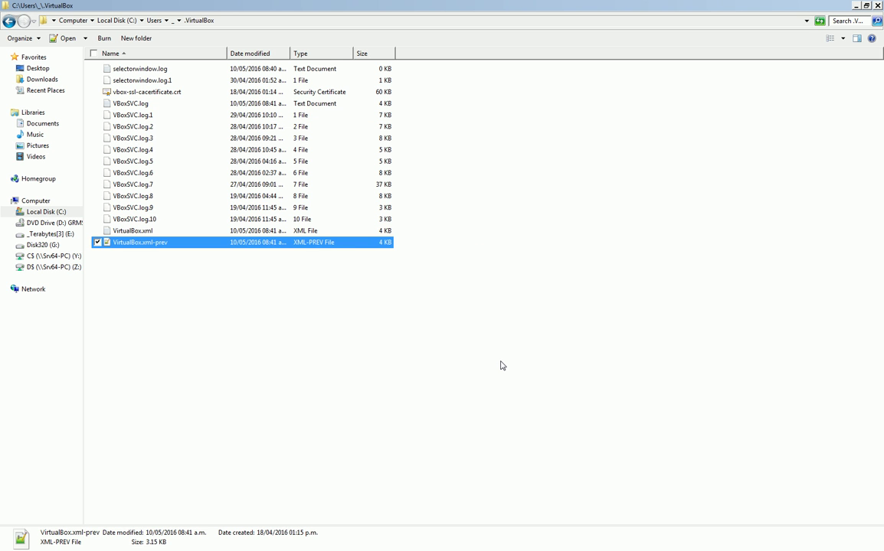
pyautogui.press('Up')
pyautogui.press('Up')
pyautogui.press('Up')
pyautogui.press('Up')
pyautogui.press('Up')
pyautogui.press('Up')
pyautogui.press('Up')
pyautogui.press('Up')
pyautogui.press('Up')
pyautogui.press('Up')
pyautogui.press('Up')
pyautogui.press('Up')
pyautogui.press('Up')
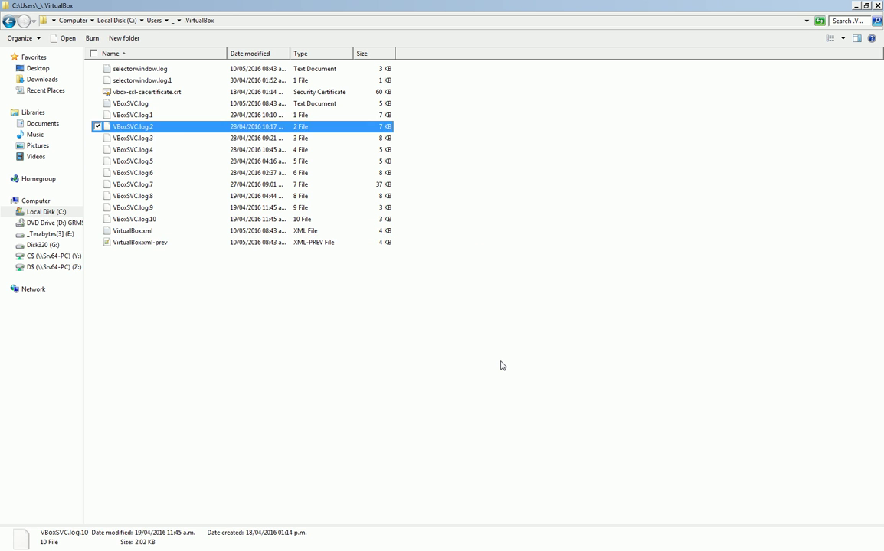
pyautogui.press('Down')
pyautogui.press('Down')
pyautogui.press('Down')
pyautogui.press('Down')
pyautogui.press('Down')
pyautogui.press('Down')
pyautogui.press('Down')
pyautogui.press('Down')
pyautogui.press('Down')
pyautogui.press('Down')
pyautogui.press('Down')
pyautogui.press('Down')
pyautogui.press('Down')
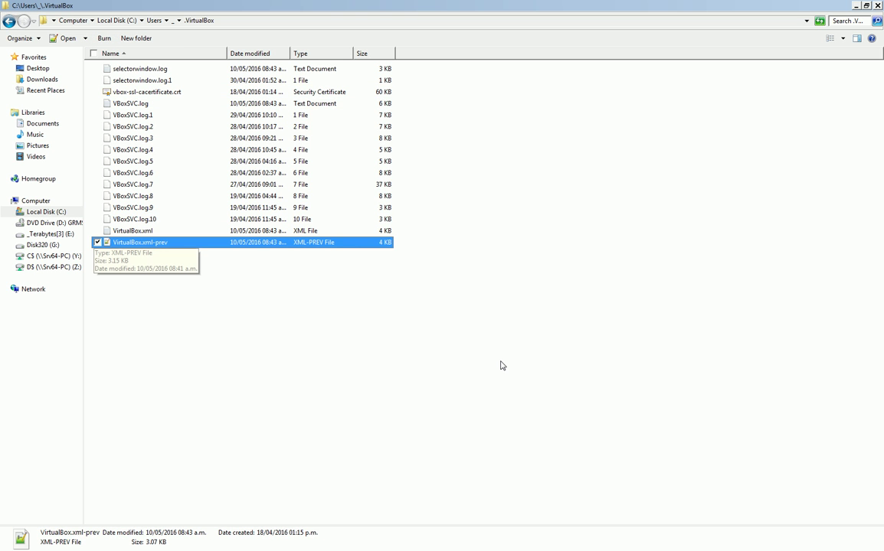
# Open VirtualBox.xml from the .VirtualBox folder in Notepad++.
pyautogui.press('Up')
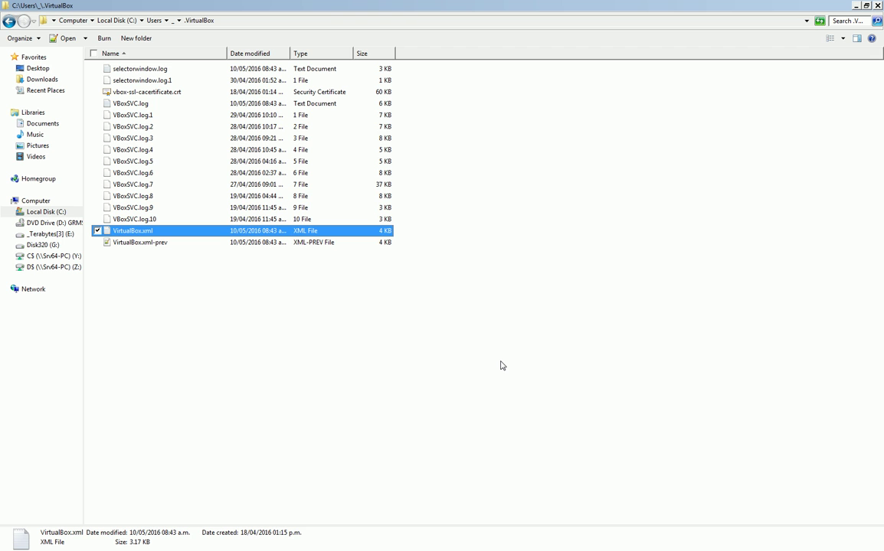
pyautogui.press('Menu')
pyautogui.press('Down')
pyautogui.press('Down')
pyautogui.press('Down')
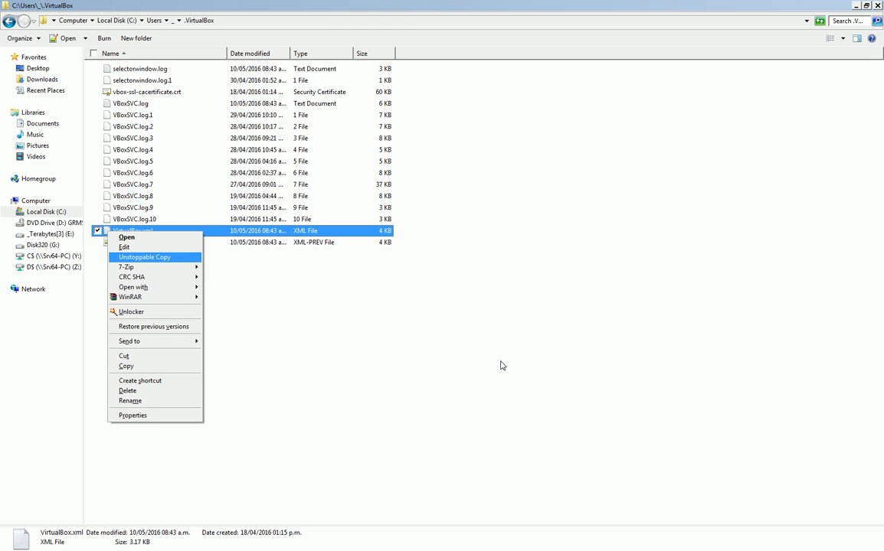
pyautogui.press('Down')
pyautogui.press('Down')
pyautogui.press('Down')
pyautogui.press('Right')
pyautogui.press('Down')
pyautogui.press('Down')
pyautogui.press('Down')
pyautogui.press('Return')
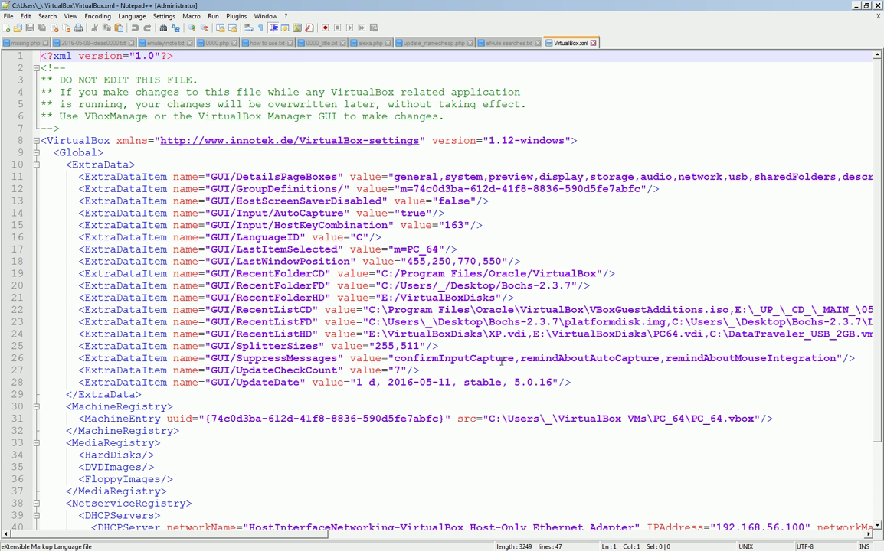
# Empty the value of the GUI/RecentListHD item in VirtualBox.xml and save the file.
pyautogui.press('Down')
pyautogui.press('Down')
pyautogui.press('Down')
pyautogui.press('Down')
pyautogui.press('Down')
pyautogui.press('Down')
pyautogui.press('Down')
pyautogui.press('Down')
pyautogui.press('Down')
pyautogui.press('Down')
pyautogui.press('Down')
pyautogui.press('Down')
pyautogui.press('Down')
pyautogui.press('Down')
pyautogui.press('Down')
pyautogui.press('Down')
pyautogui.press('Down')
pyautogui.press('Down')
pyautogui.press('Down')
pyautogui.press('Down')
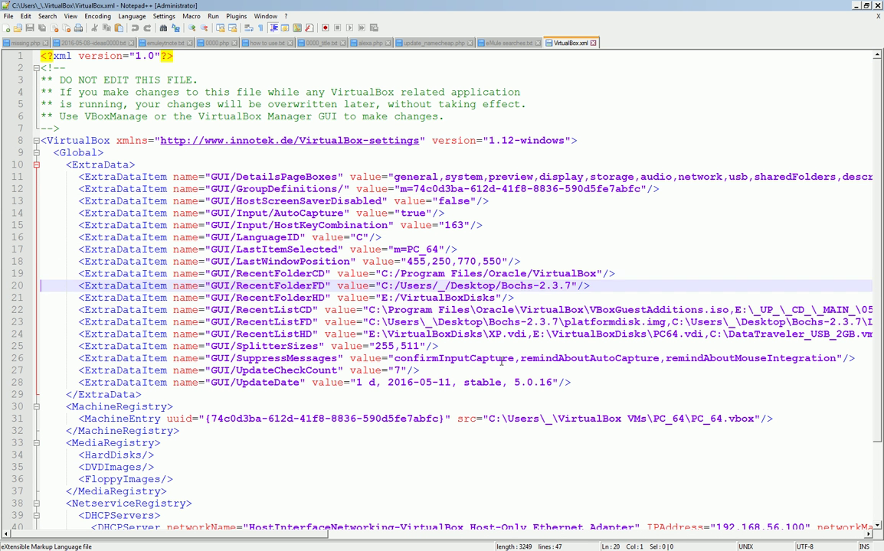
pyautogui.press('Down')
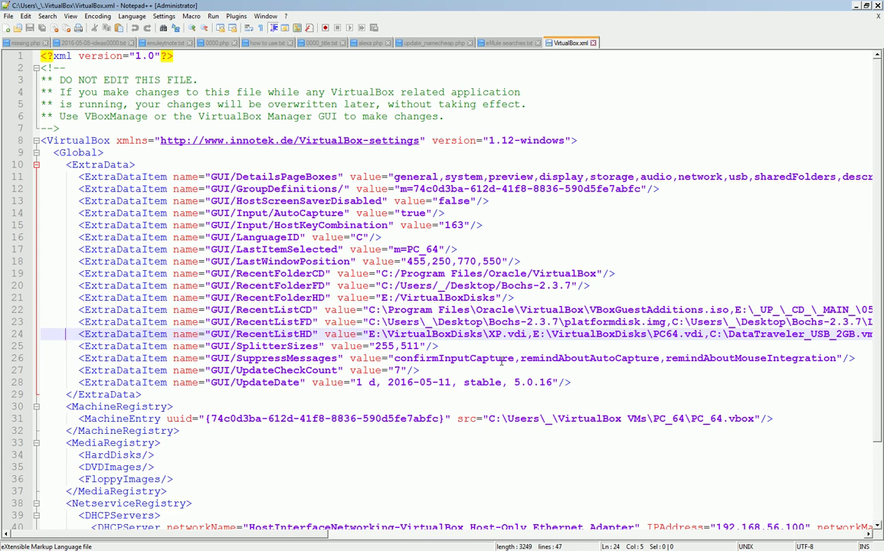
pyautogui.press('End')
pyautogui.press('Home')
pyautogui.press('Right')
pyautogui.press('Right')
pyautogui.press('Right')
pyautogui.press('Right')
pyautogui.press('Right')
pyautogui.press('Right')
pyautogui.press('Right')
pyautogui.press('Right')
pyautogui.press('Right')
pyautogui.press('Right')
pyautogui.press('Right')
pyautogui.press('Right')
pyautogui.press('Right')
pyautogui.press('Right')
pyautogui.press('Right')
pyautogui.press('Right')
pyautogui.press('Right')
pyautogui.press('Right')
pyautogui.press('Right')
pyautogui.press('Right')
pyautogui.press('Right')
pyautogui.press('Right')
pyautogui.press('Right')
pyautogui.press('Right')
pyautogui.press('Right')
pyautogui.press('Right')
pyautogui.press('Right')
pyautogui.press('Right')
pyautogui.press('Right')
pyautogui.press('Right')
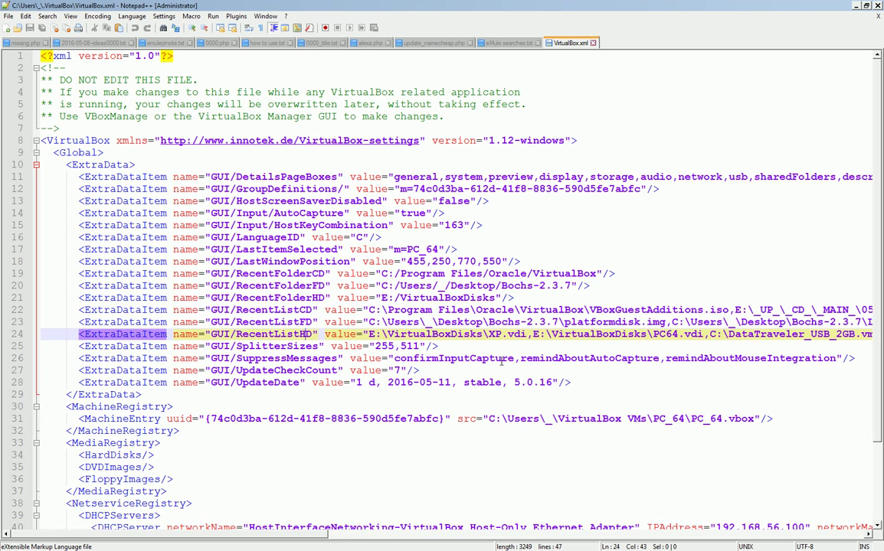
pyautogui.hotkey('shift', 'End')
pyautogui.hotkey('shift', 'Left')
pyautogui.hotkey('shift', 'Left')
pyautogui.hotkey('shift', 'Left')
pyautogui.press('Delete')
pyautogui.press('Home')
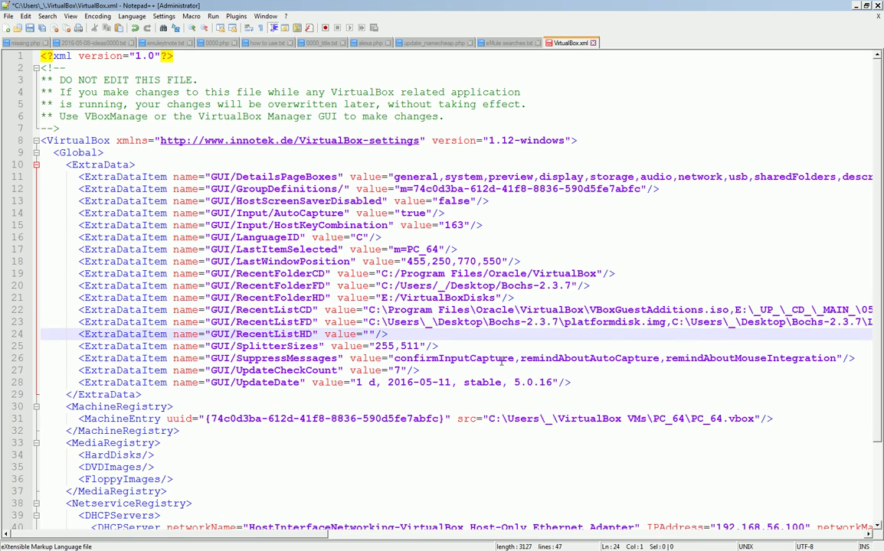
pyautogui.hotkey('ctrl', 's')
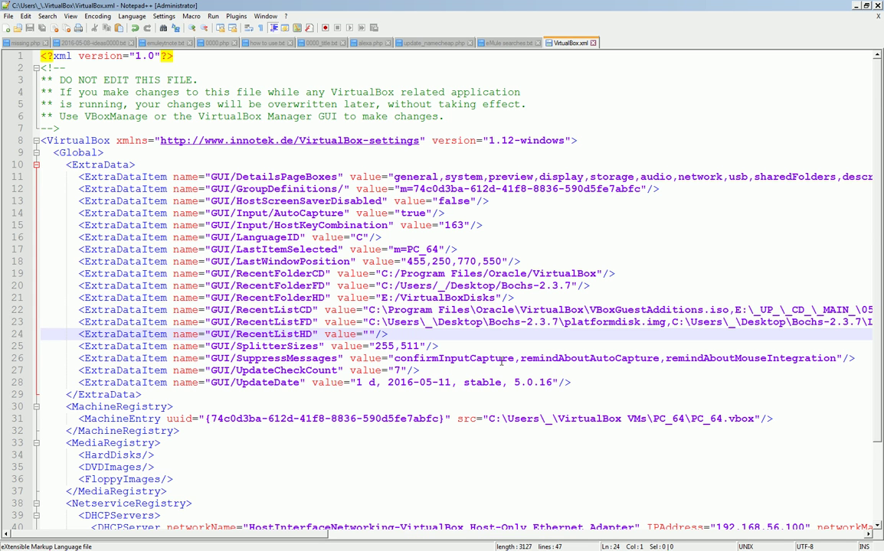
# Examine the rest of VirtualBox.xml down to its last line, including the full SystemProperties entry, for disk references.
pyautogui.press('Down')
pyautogui.press('Down')
pyautogui.press('Down')
pyautogui.press('Down')
pyautogui.press('Down')
pyautogui.press('Down')
pyautogui.press('Down')
pyautogui.press('Down')
pyautogui.press('Down')
pyautogui.press('Down')
pyautogui.press('Down')
pyautogui.press('Down')
pyautogui.press('Down')
pyautogui.press('Down')
pyautogui.press('Down')
pyautogui.press('Down')
pyautogui.press('Down')
pyautogui.press('Down')
pyautogui.press('Down')
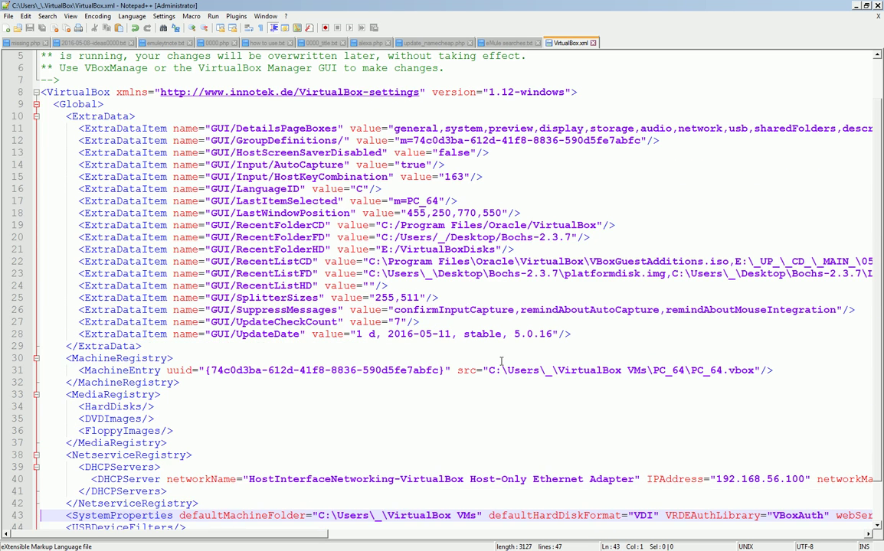
pyautogui.press('Down')
pyautogui.press('Down')
pyautogui.press('Down')
pyautogui.press('Down')
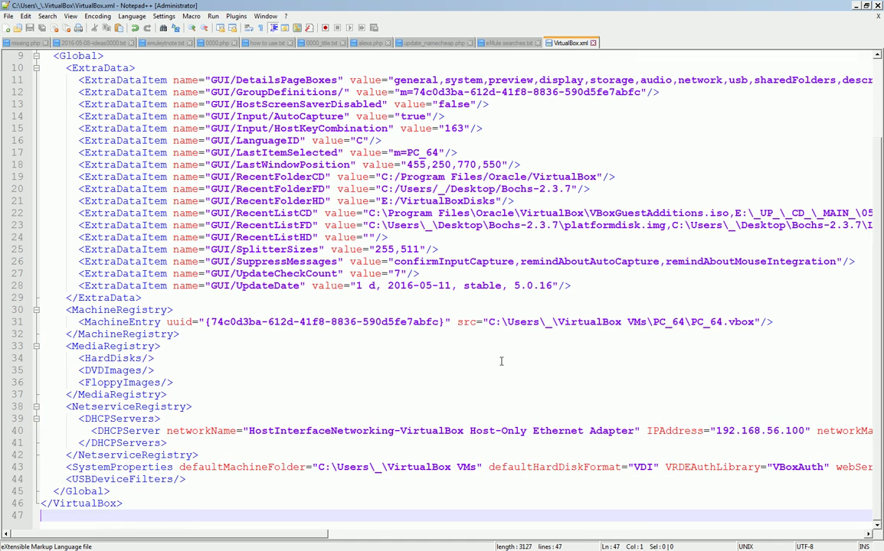
pyautogui.press('Up')
pyautogui.press('Up')
pyautogui.press('Up')
pyautogui.press('Up')
pyautogui.press('End')
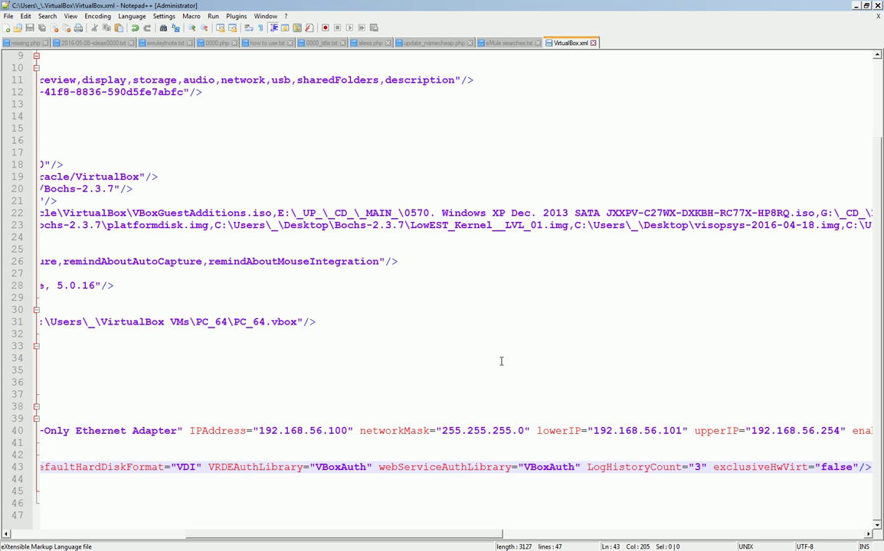
# Look back over the registry sections and ExtraData items of VirtualBox.xml up to the file's header comment.
pyautogui.press('Home')
pyautogui.press('Up')
pyautogui.press('Up')
pyautogui.press('Up')
pyautogui.press('Up')
pyautogui.press('Up')
pyautogui.press('Up')
pyautogui.press('Up')
pyautogui.press('Up')
pyautogui.press('Up')
pyautogui.press('Up')
pyautogui.press('Up')
pyautogui.press('Up')
pyautogui.press('Up')
pyautogui.press('Up')
pyautogui.press('Up')
pyautogui.press('Up')
pyautogui.press('Up')
pyautogui.press('Up')
pyautogui.press('Up')
pyautogui.press('Up')
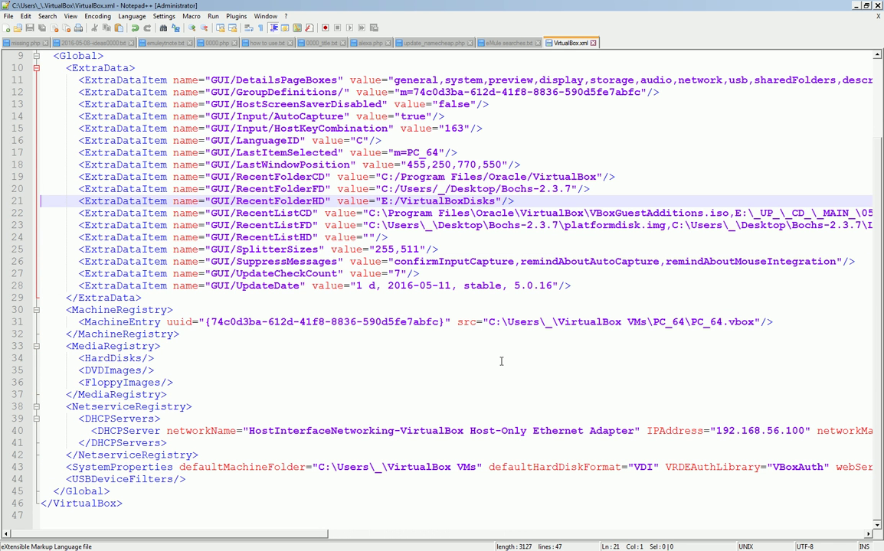
pyautogui.press('Down')
pyautogui.press('Up')
pyautogui.press('Up')
pyautogui.press('Up')
pyautogui.press('Up')
pyautogui.press('Up')
pyautogui.press('Up')
pyautogui.press('Up')
pyautogui.press('Up')
pyautogui.press('Up')
pyautogui.press('Up')
pyautogui.press('Up')
pyautogui.press('Up')
pyautogui.press('Up')
pyautogui.press('Up')
pyautogui.press('Up')
pyautogui.press('Up')
pyautogui.press('Up')
pyautogui.press('Up')
pyautogui.press('Up')
pyautogui.press('Up')
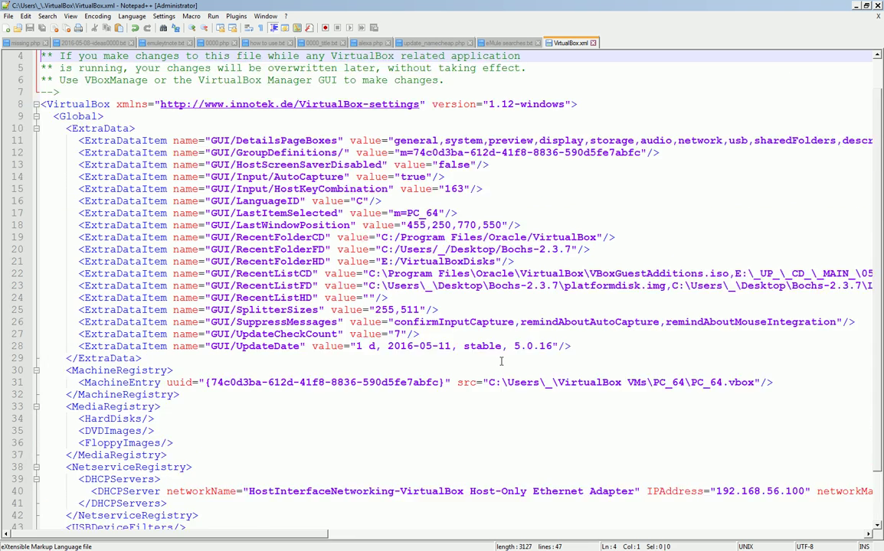
pyautogui.press('Down')
pyautogui.press('Down')
pyautogui.press('Down')
pyautogui.press('Down')
pyautogui.press('Down')
pyautogui.press('Down')
pyautogui.press('Down')
pyautogui.press('Down')
pyautogui.press('Down')
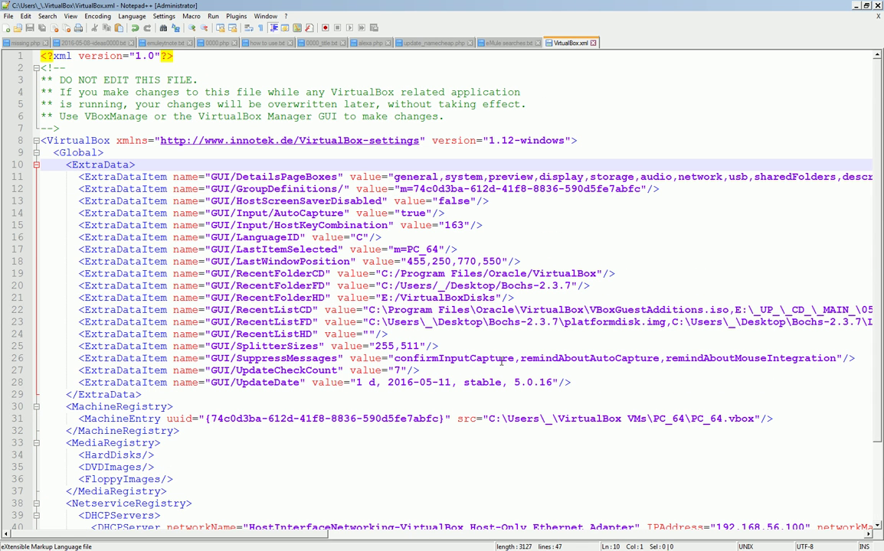
# Switch to the .VirtualBox folder window and go back through its files to selectorwindow.log.
pyautogui.hotkey('alt', 'Tab')
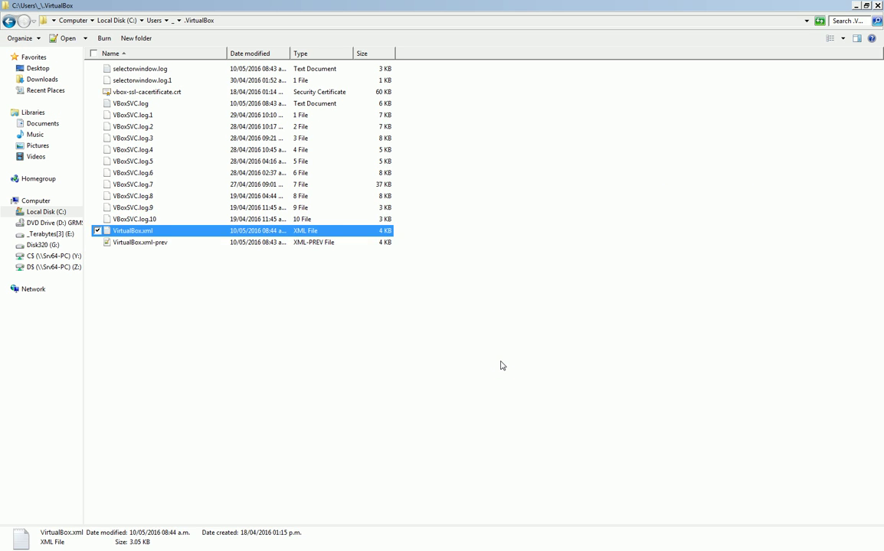
pyautogui.press('Up')
pyautogui.press('Up')
pyautogui.press('Up')
pyautogui.press('Up')
pyautogui.press('Up')
pyautogui.press('Up')
pyautogui.press('Up')
pyautogui.press('Up')
pyautogui.press('Up')
pyautogui.press('Up')
pyautogui.press('Up')
pyautogui.press('Up')
pyautogui.press('Up')
pyautogui.press('Up')
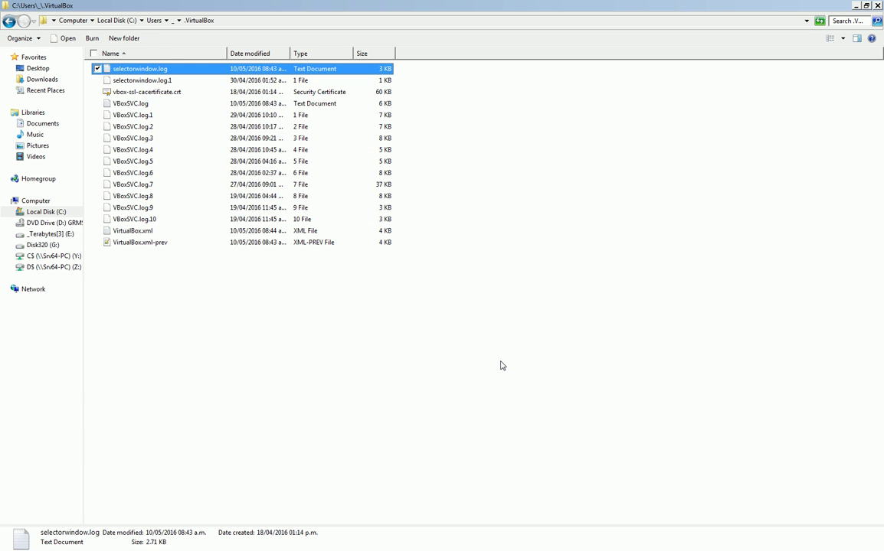
# Launch Agent Ransack with the agentransack run command.
pyautogui.press('super+r')
pyautogui.write('age')
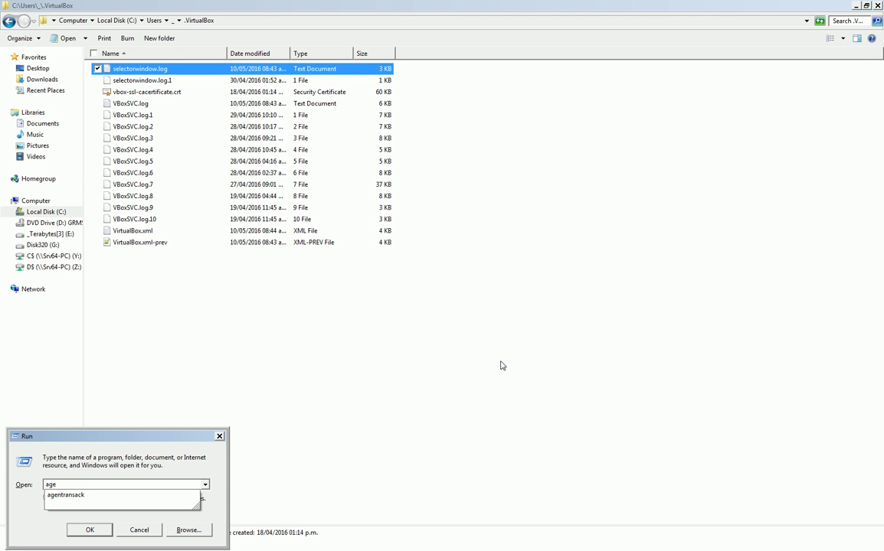
pyautogui.press('Return')
pyautogui.press('Return')
pyautogui.write('age')
pyautogui.press('Down')
pyautogui.press('Return')
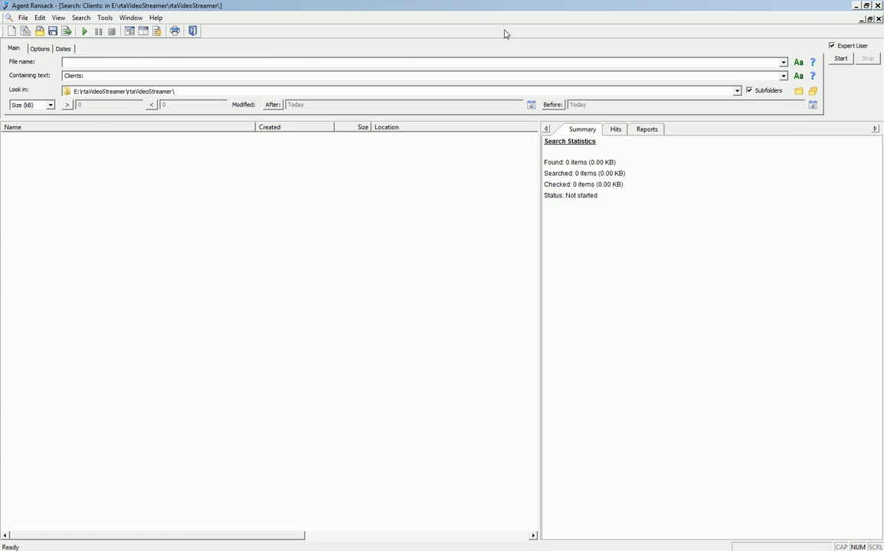
# Search C:\Users\_\.VirtualBox in Agent Ransack for files containing the text {47, using the path copied from the folder window.
pyautogui.hotkey('alt', 'Tab')
pyautogui.click(527, 23)
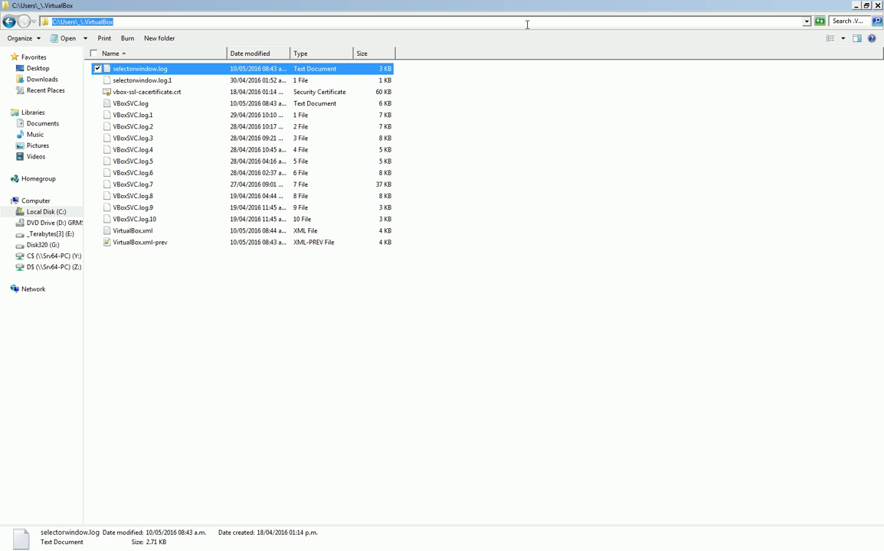
pyautogui.hotkey('ctrl', 'c')
pyautogui.hotkey('alt', 'Tab')
pyautogui.click(374, 90)
pyautogui.hotkey('ctrl', 'v')
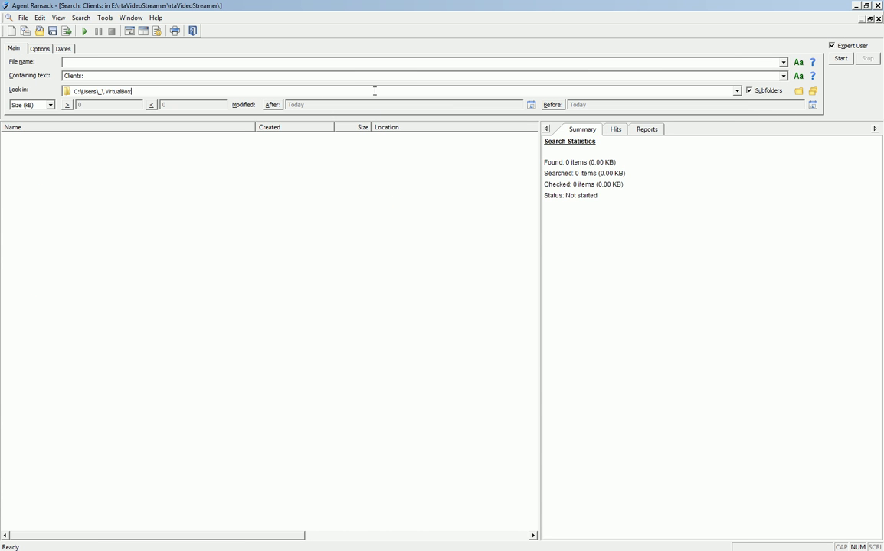
pyautogui.click(374, 79)
pyautogui.write('(47')
pyautogui.press('Return')
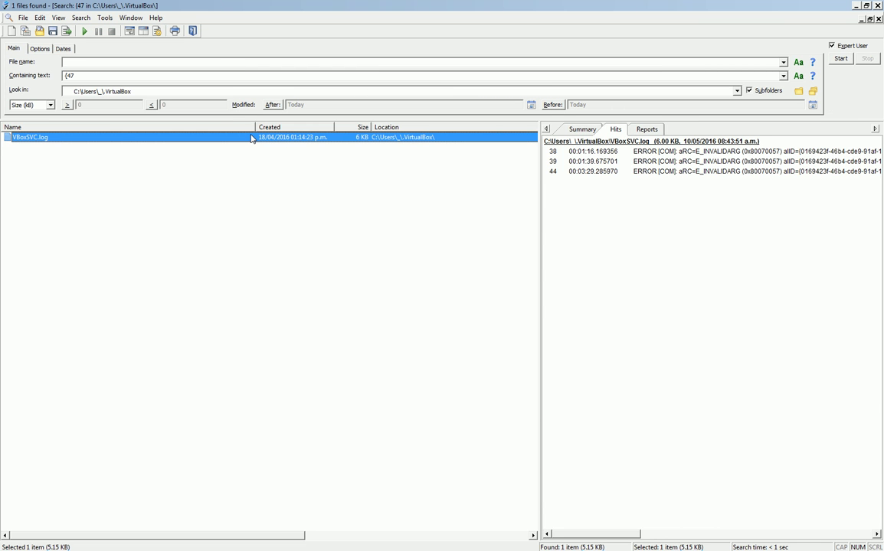
# Open VBoxSVC.log from the search results in Notepad and find the text {47 in it.
pyautogui.doubleClick(251, 138)
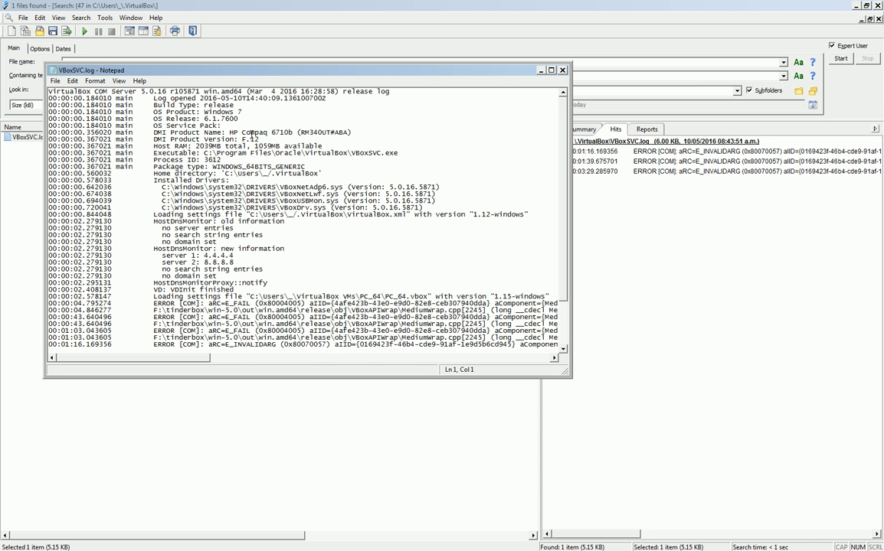
pyautogui.hotkey('ctrl', 'f')
pyautogui.write('{47')
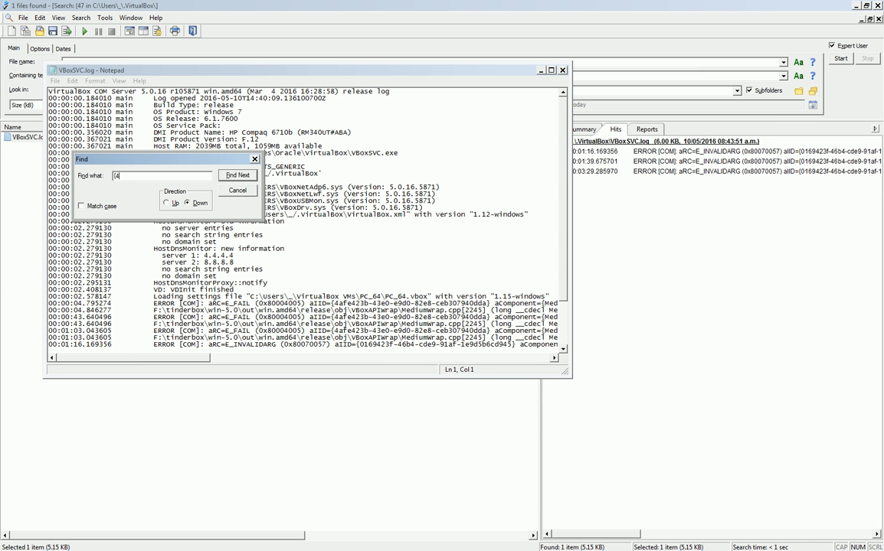
pyautogui.press('Return')
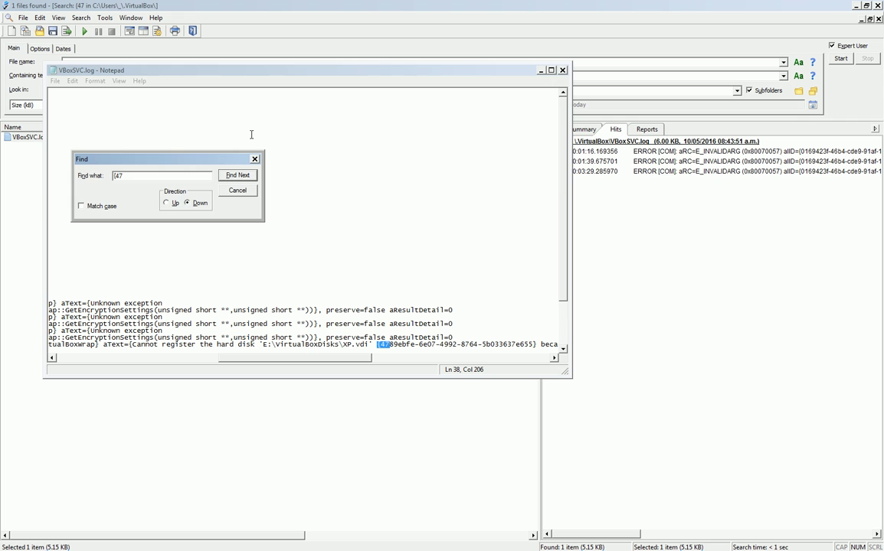
pyautogui.press('Escape')
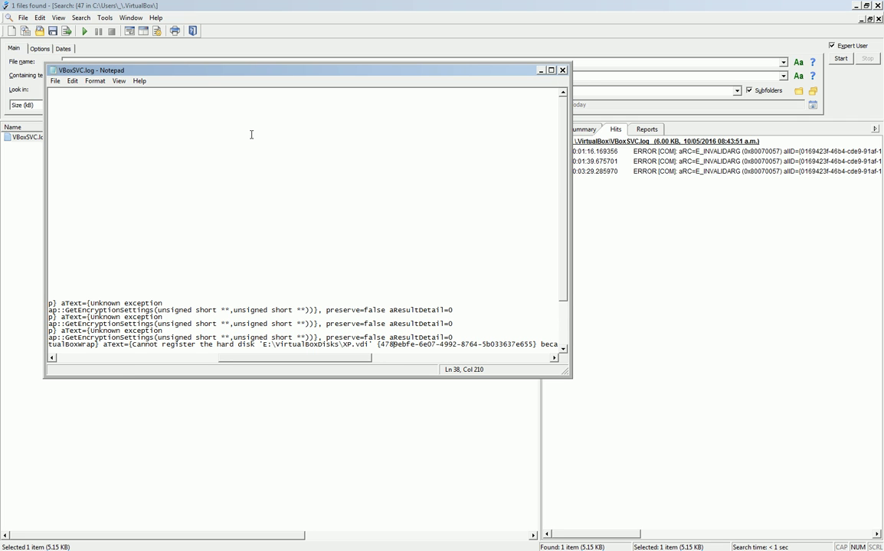
# Examine the log line about registering E:\VirtualBoxDisks\XP.vdi and highlight part of the text around the disk's UUID.
pyautogui.hotkey('ctrl', 'Right')
pyautogui.hotkey('ctrl', 'Right')
pyautogui.hotkey('ctrl', 'Right')
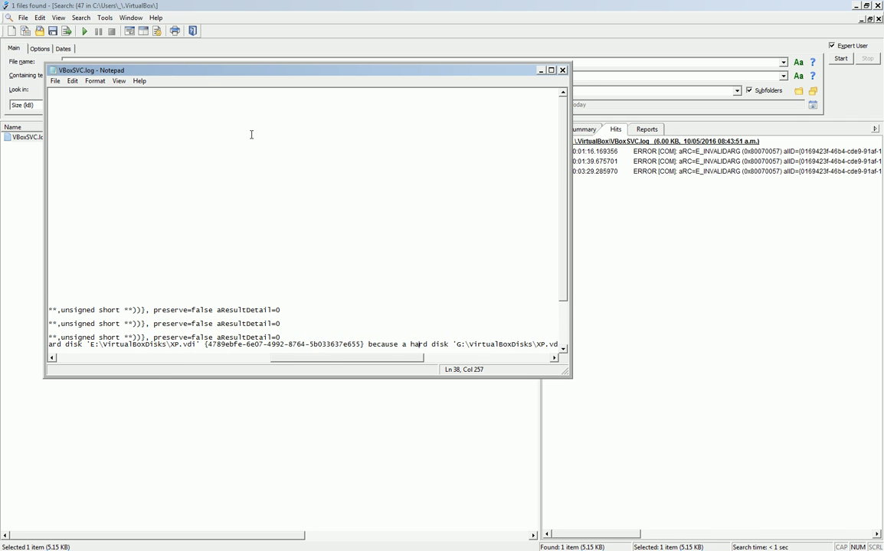
pyautogui.press('Left')
pyautogui.press('Left')
pyautogui.press('Left')
pyautogui.press('Left')
pyautogui.press('Left')
pyautogui.press('Left')
pyautogui.press('Left')
pyautogui.press('Left')
pyautogui.press('Left')
pyautogui.press('Left')
pyautogui.press('Left')
pyautogui.press('Left')
pyautogui.press('Left')
pyautogui.press('Left')
pyautogui.press('Left')
pyautogui.press('Left')
pyautogui.press('Left')
pyautogui.press('Left')
pyautogui.press('Left')
pyautogui.press('Left')
pyautogui.press('Left')
pyautogui.press('Left')
pyautogui.press('Left')
pyautogui.press('Left')
pyautogui.press('Left')
pyautogui.press('Left')
pyautogui.press('Left')
pyautogui.press('Left')
pyautogui.press('Left')
pyautogui.press('Left')
pyautogui.hotkey('shift', 'Left')
pyautogui.hotkey('shift', 'Left')
pyautogui.hotkey('shift', 'Left')
pyautogui.hotkey('shift', 'Left')
pyautogui.hotkey('shift', 'Left')
pyautogui.hotkey('shift', 'Left')
pyautogui.hotkey('shift', 'Left')
pyautogui.hotkey('shift', 'Left')
# Open Registry Editor with the regedit run command.
pyautogui.press('super+r')
pyautogui.write('regedit')
pyautogui.press('Return')
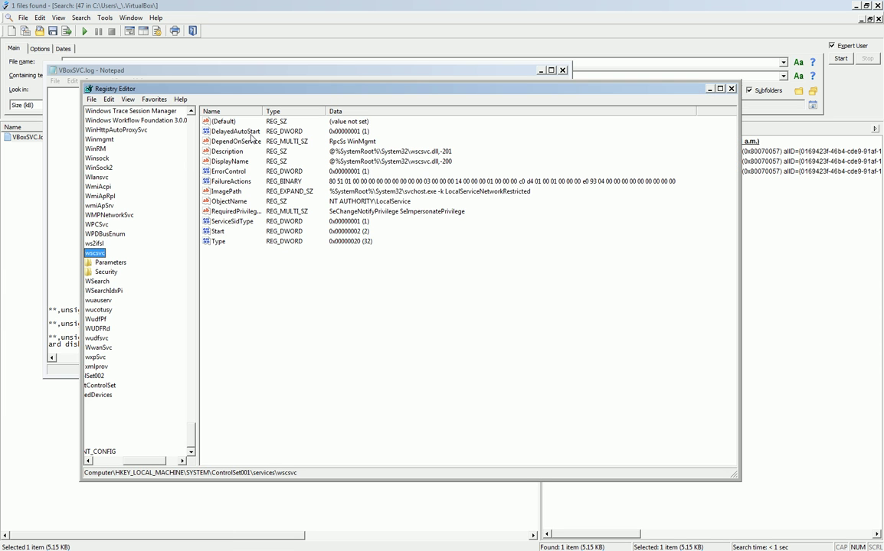
# Search the registry from the top of the tree for the text copied from the log.
pyautogui.press('Home')
pyautogui.hotkey('ctrl', 'f')
pyautogui.hotkey('ctrl', 'v')
pyautogui.press('Return')
# Switch to the .VirtualBox folder window and go up to C:\Users\_.
pyautogui.hotkey('alt', 'Tab')
pyautogui.hotkey('alt', 'Tab')
pyautogui.hotkey('alt', 'Tab')
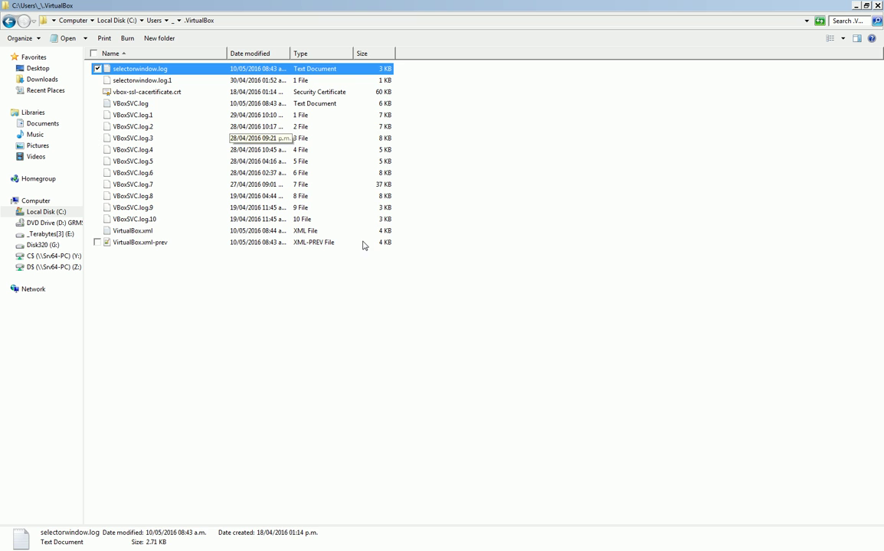
pyautogui.click(493, 367)
pyautogui.press('BackSpace')
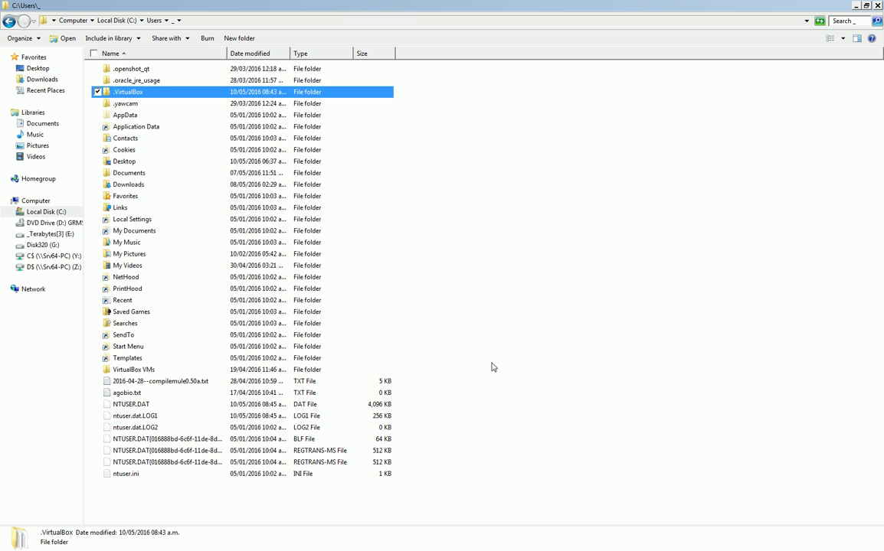
# Browse into AppData\Local and open its VirtualStore folder to check for VirtualBox files.
pyautogui.press('Down')
pyautogui.press('Down')
pyautogui.press('Down')
pyautogui.press('Return')
pyautogui.press('Return')
pyautogui.press('Up')
pyautogui.press('Return')
pyautogui.press('Down')
pyautogui.press('Return')
pyautogui.press('a')
pyautogui.press('Down')
pyautogui.press('j')
pyautogui.press('Down')
pyautogui.press('Down')
pyautogui.press('Down')
pyautogui.press('Down')
pyautogui.press('Down')
pyautogui.press('Down')
pyautogui.press('Down')
pyautogui.press('Down')
pyautogui.press('Down')
pyautogui.press('Down')
pyautogui.press('Down')
pyautogui.press('Down')
pyautogui.press('Up')
pyautogui.press('Return')
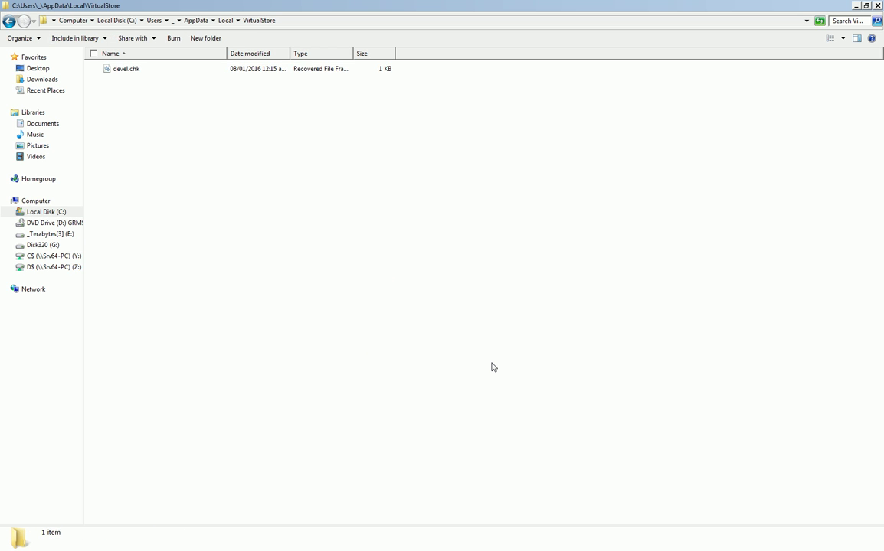
# Go back up to AppData and open the Roaming folder to check it for VirtualBox data.
pyautogui.press('BackSpace')
pyautogui.press('Home')
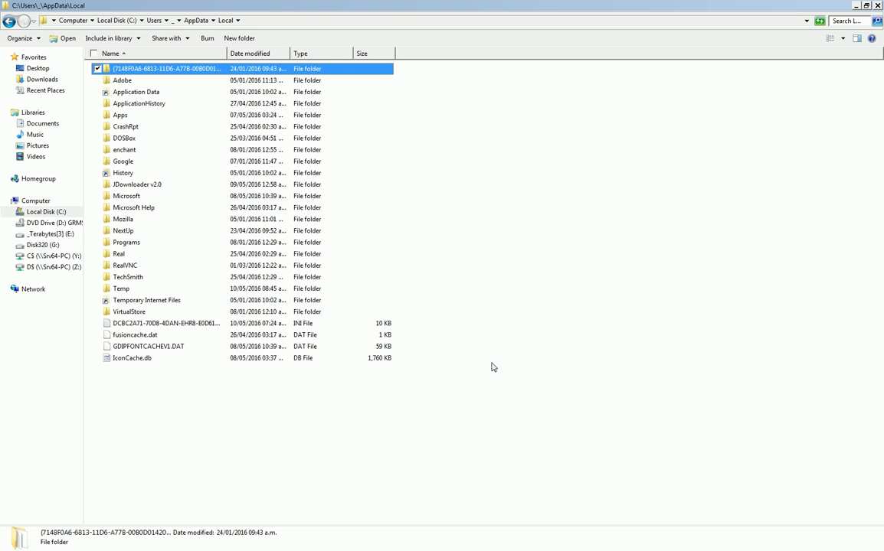
pyautogui.press('BackSpace')
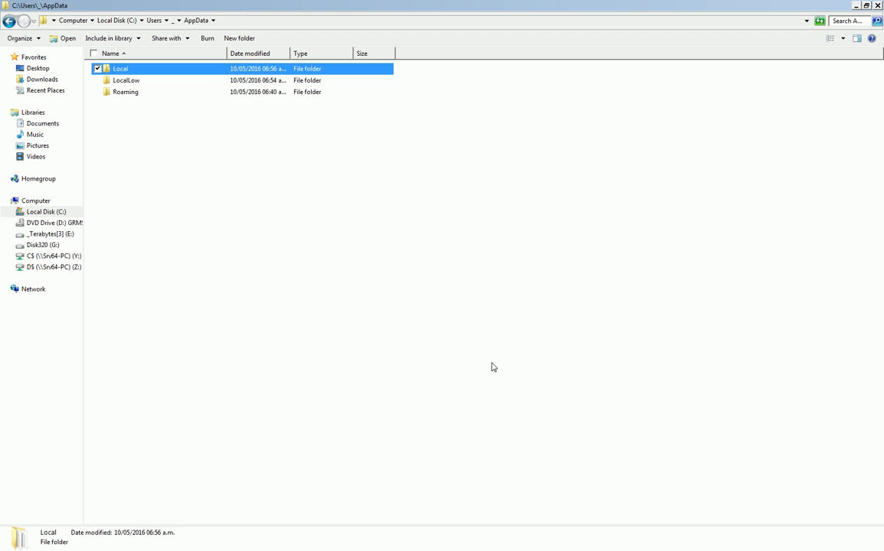
pyautogui.press('BackSpace')
pyautogui.press('Return')
pyautogui.press('Down')
pyautogui.press('Down')
pyautogui.press('Return')
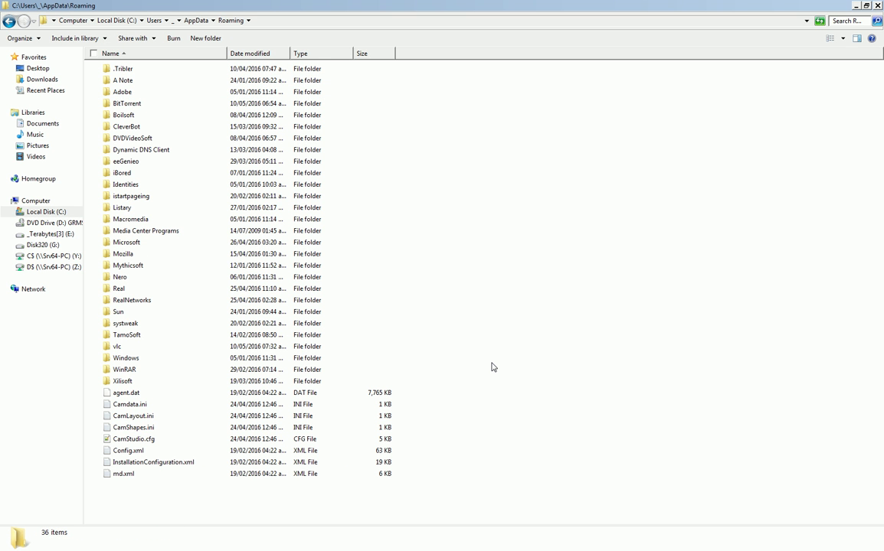
# Check the Oracle\Java folder under AppData\LocalLow, and return to C:\Users\_.
pyautogui.press('BackSpace')
pyautogui.press('Up')
pyautogui.press('Return')
pyautogui.press('Down')
pyautogui.press('Down')
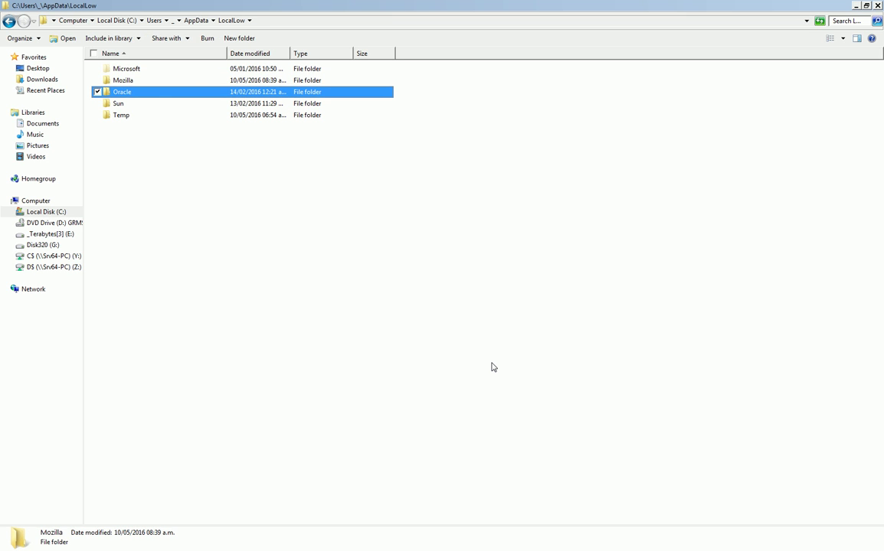
pyautogui.press('Return')
pyautogui.press('Down')
pyautogui.press('Return')
pyautogui.press('BackSpace')
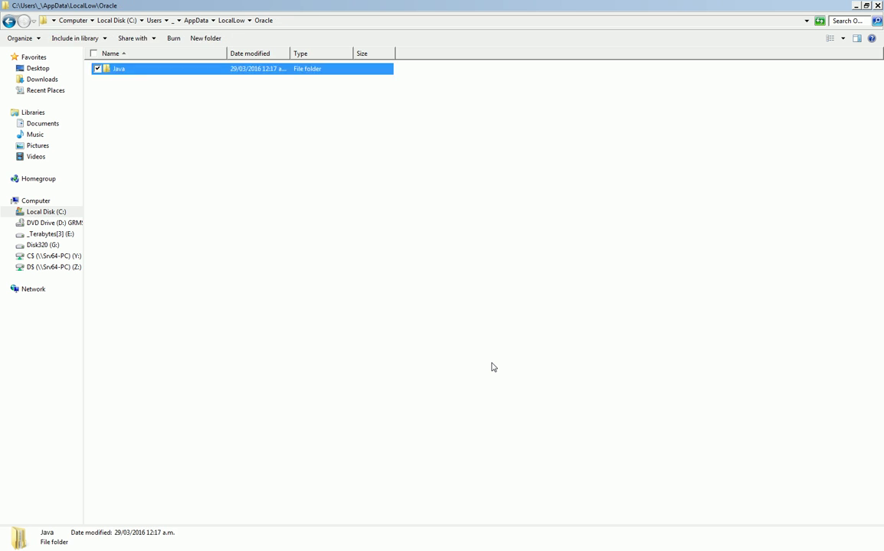
pyautogui.press('BackSpace')
pyautogui.hotkey('alt', 'Tab')
pyautogui.hotkey('alt', 'Tab')
pyautogui.press('BackSpace')
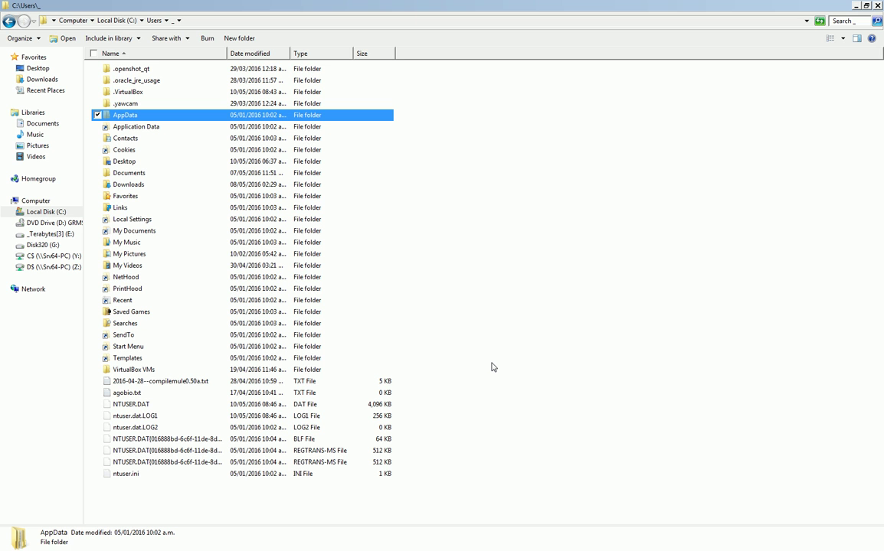
# Open the PC_64 machine folder inside VirtualBox VMs.
pyautogui.press('Down')
pyautogui.press('Down')
pyautogui.press('Down')
pyautogui.press('Down')
pyautogui.press('Down')
pyautogui.press('Down')
pyautogui.press('Down')
pyautogui.press('Down')
pyautogui.press('Down')
pyautogui.press('Down')
pyautogui.press('Down')
pyautogui.press('Down')
pyautogui.press('Down')
pyautogui.press('Down')
pyautogui.press('Down')
pyautogui.press('Down')
pyautogui.press('Down')
pyautogui.press('Down')
pyautogui.press('Down')
pyautogui.press('Down')
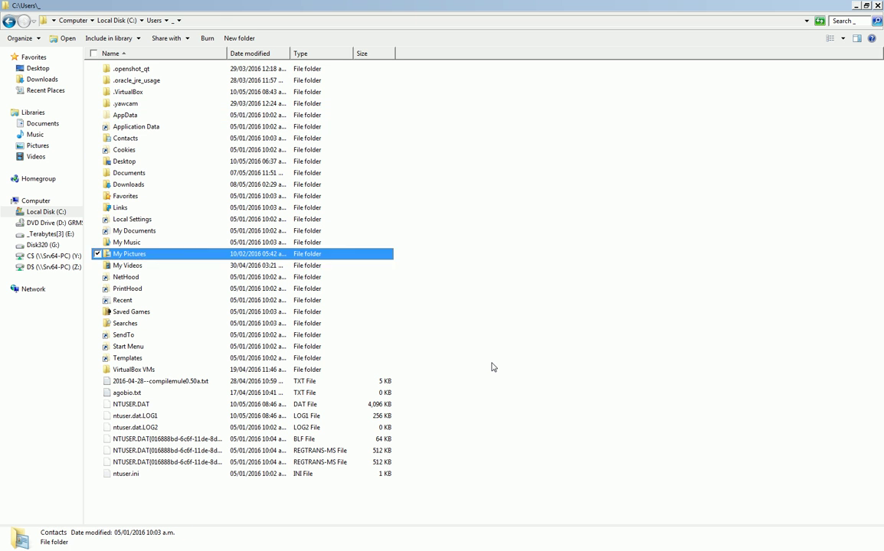
pyautogui.press('Return')
pyautogui.press('Down')
pyautogui.press('Down')
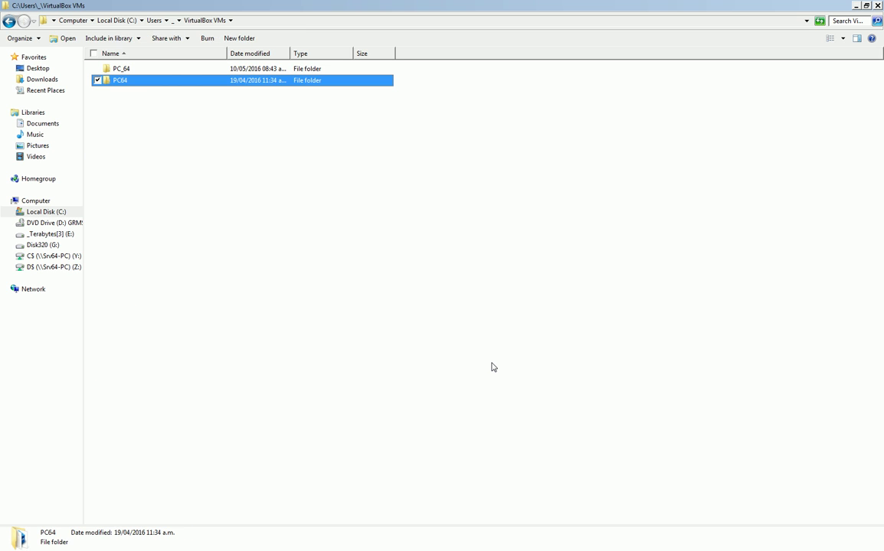
pyautogui.press('Up')
pyautogui.press('Return')
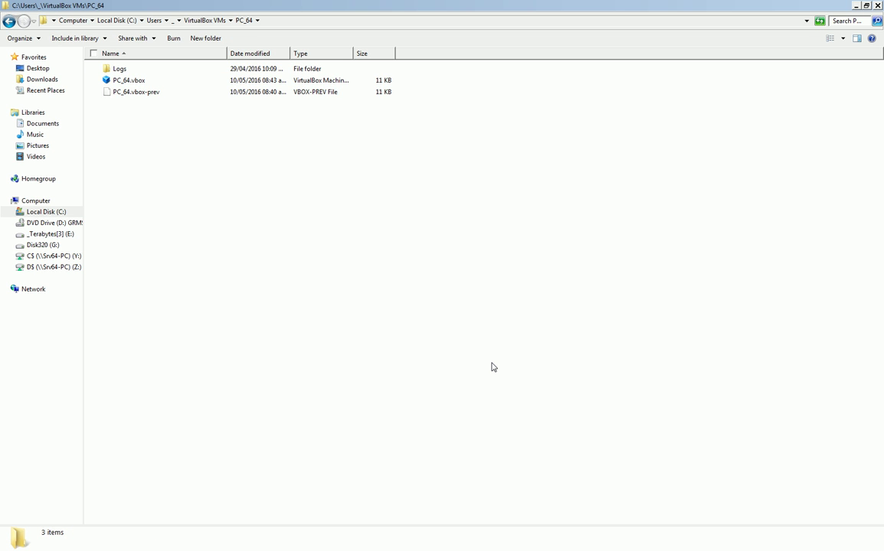
# Look inside the Logs folder of PC_64 and return to the machine folder.
pyautogui.press('Down')
pyautogui.press('Return')
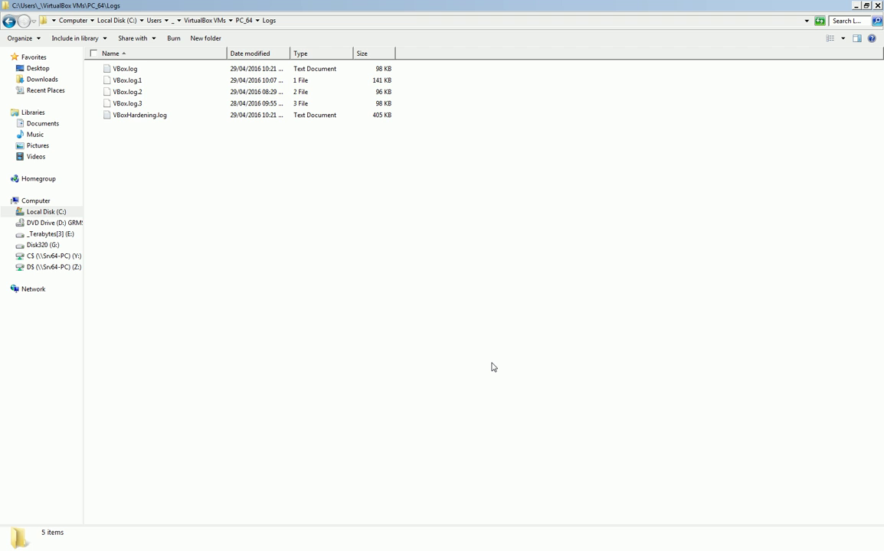
pyautogui.press('BackSpace')
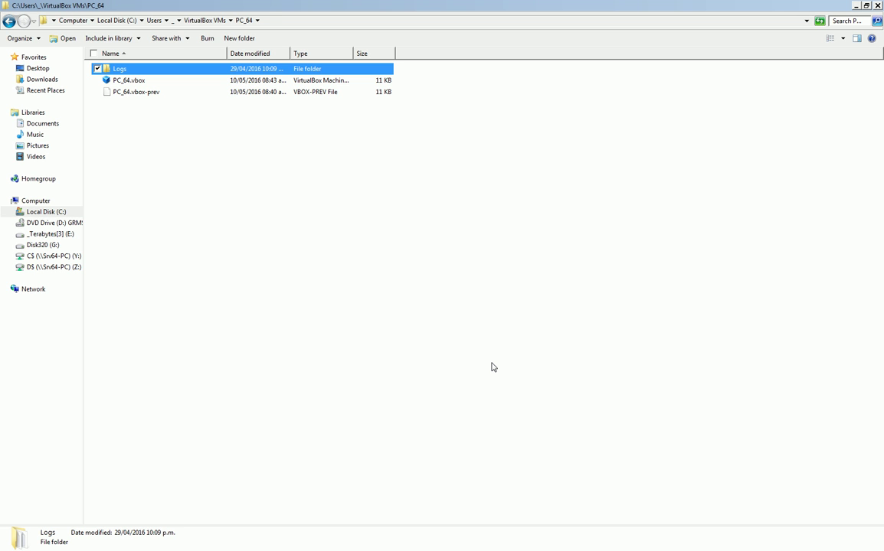
# Open PC_64.vbox with hiew32.exe from the list of other programs.
pyautogui.press('Down')
pyautogui.press('Menu')
pyautogui.press('Down')
pyautogui.press('Down')
pyautogui.press('Down')
pyautogui.press('Down')
pyautogui.press('Down')
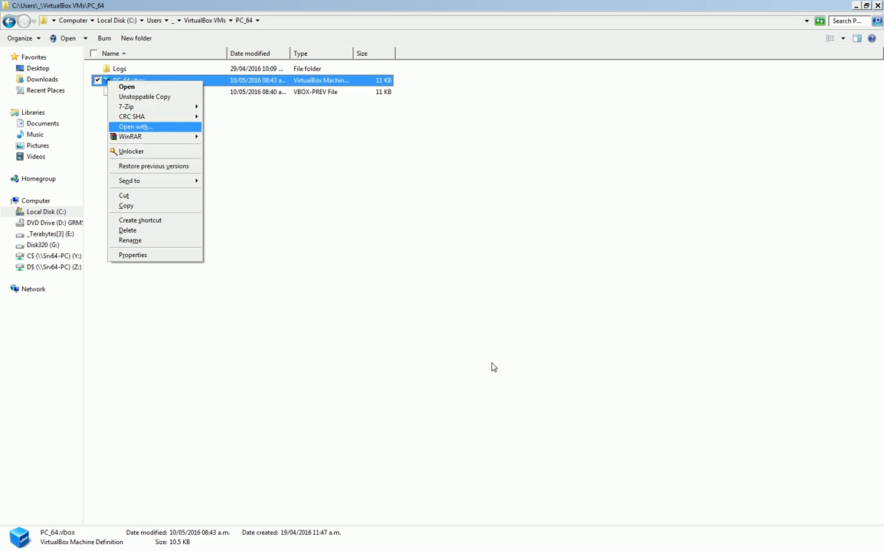
pyautogui.press('Return')
pyautogui.press('Down')
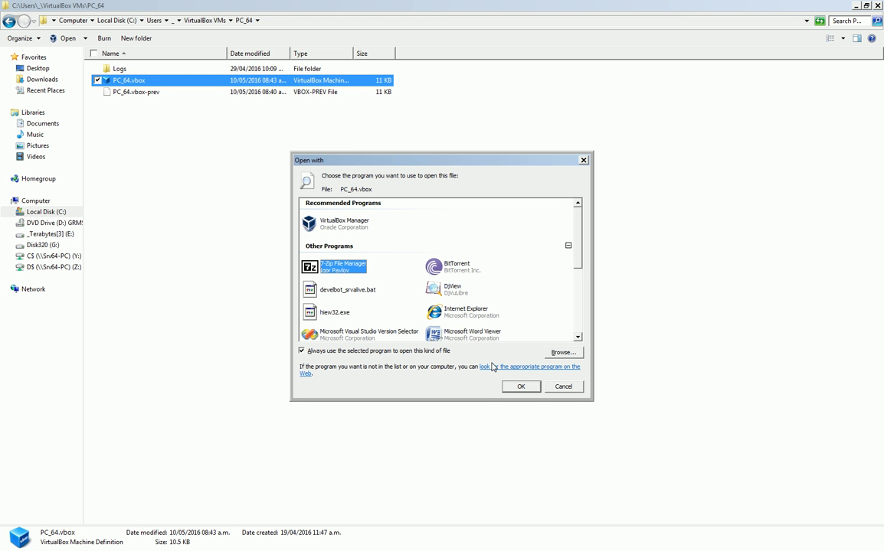
pyautogui.press('Down')
pyautogui.press('Down')
pyautogui.press('Tab')
pyautogui.hotkey('shift', 'Tab')
pyautogui.press('Return')
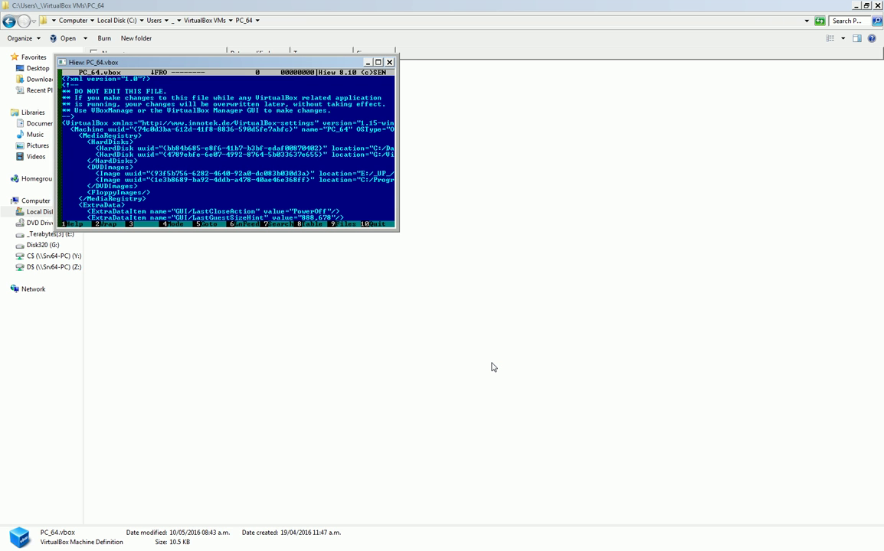
# Examine the HardDisk entries and their locations in the MediaRegistry section of PC_64.vbox, and quit Hiew.
pyautogui.press('Right')
pyautogui.press('Right')
pyautogui.press('Right')
pyautogui.press('Right')
pyautogui.press('Right')
pyautogui.press('Right')
pyautogui.press('Right')
pyautogui.press('Right')
pyautogui.press('Right')
pyautogui.press('Right')
pyautogui.press('Right')
pyautogui.press('Right')
pyautogui.press('Right')
pyautogui.press('Right')
pyautogui.press('Right')
pyautogui.press('Right')
pyautogui.press('Right')
pyautogui.press('Right')
pyautogui.press('Right')
pyautogui.press('Right')
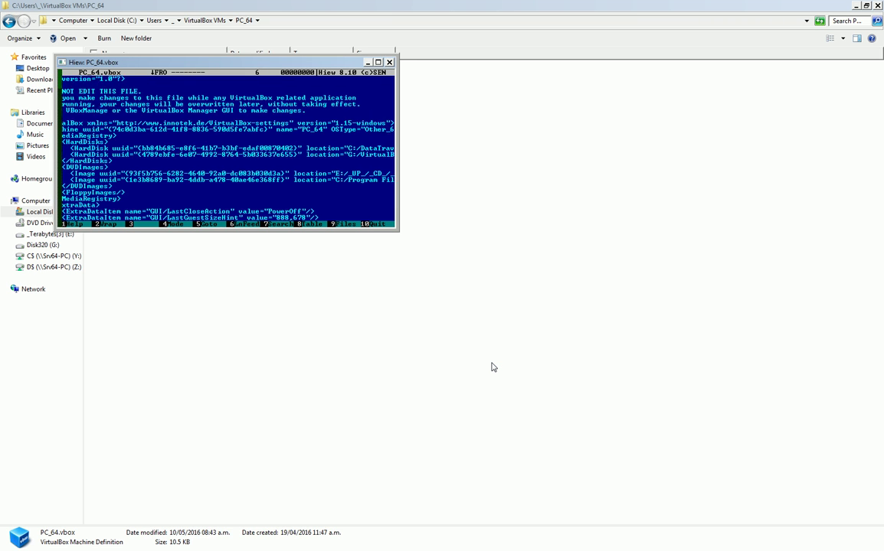
pyautogui.press('Left')
pyautogui.press('Left')
pyautogui.press('Left')
pyautogui.press('Left')
pyautogui.press('Left')
pyautogui.press('Left')
pyautogui.press('Left')
pyautogui.press('Left')
pyautogui.press('Left')
pyautogui.press('Left')
pyautogui.press('Left')
pyautogui.press('Left')
pyautogui.press('Left')
pyautogui.press('Left')
pyautogui.press('Left')
pyautogui.press('Left')
pyautogui.press('Left')
pyautogui.press('Left')
pyautogui.press('Left')
pyautogui.press('Left')
pyautogui.press('F10')
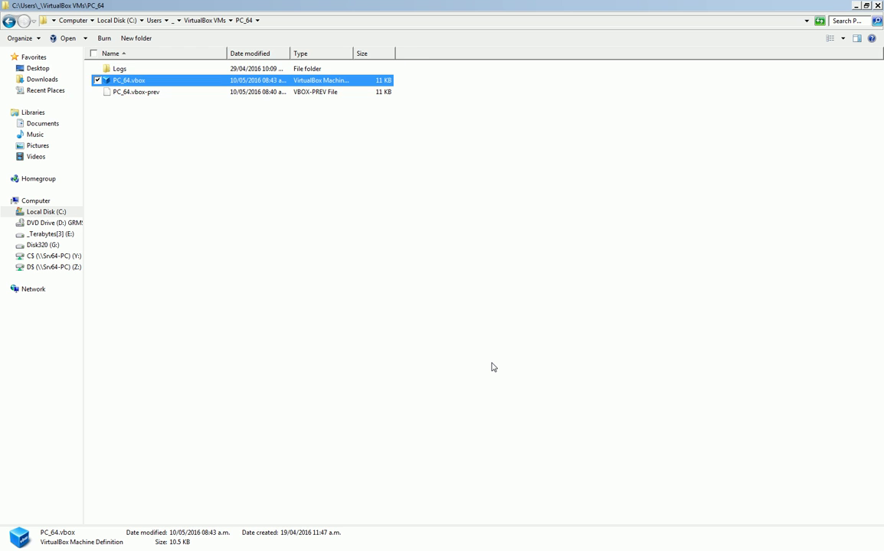
pyautogui.hotkey('shift', 'F10')
pyautogui.press('Down')
pyautogui.press('Down')
pyautogui.press('Down')
pyautogui.press('Down')
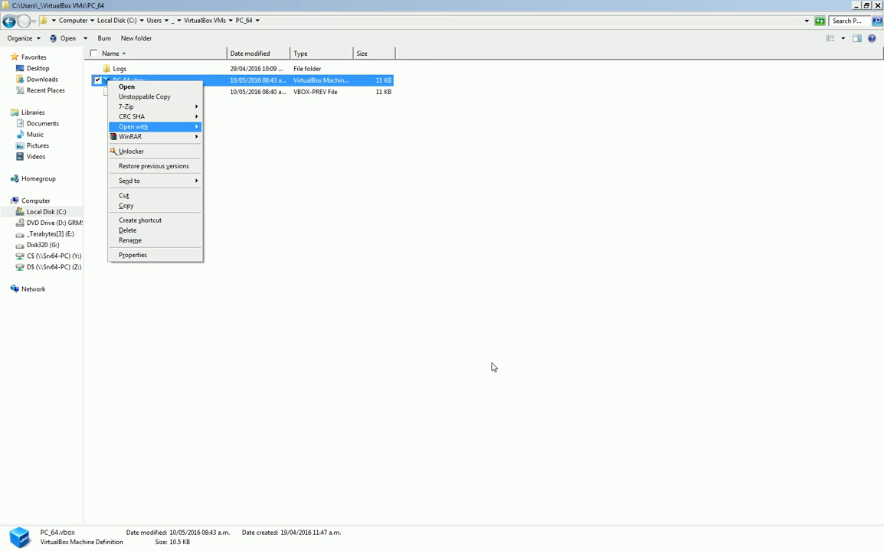
pyautogui.press('Escape')
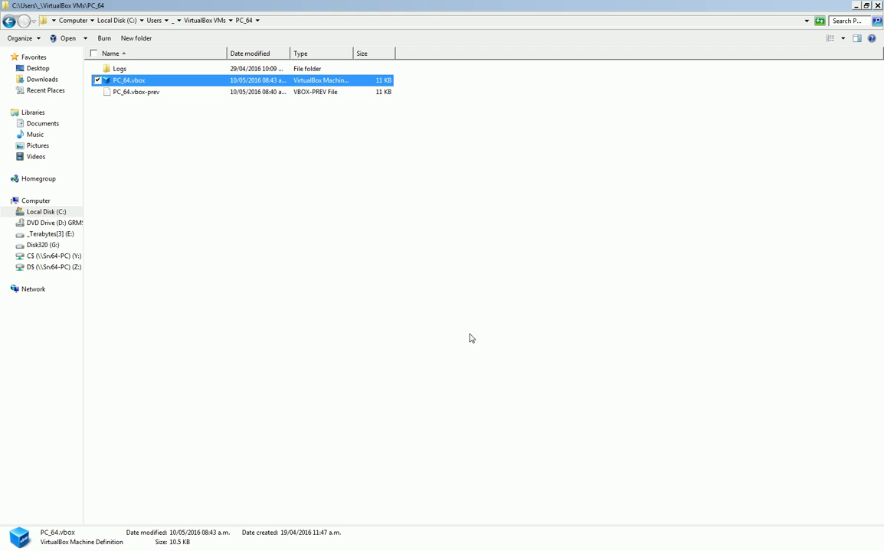
pyautogui.click(411, 22)
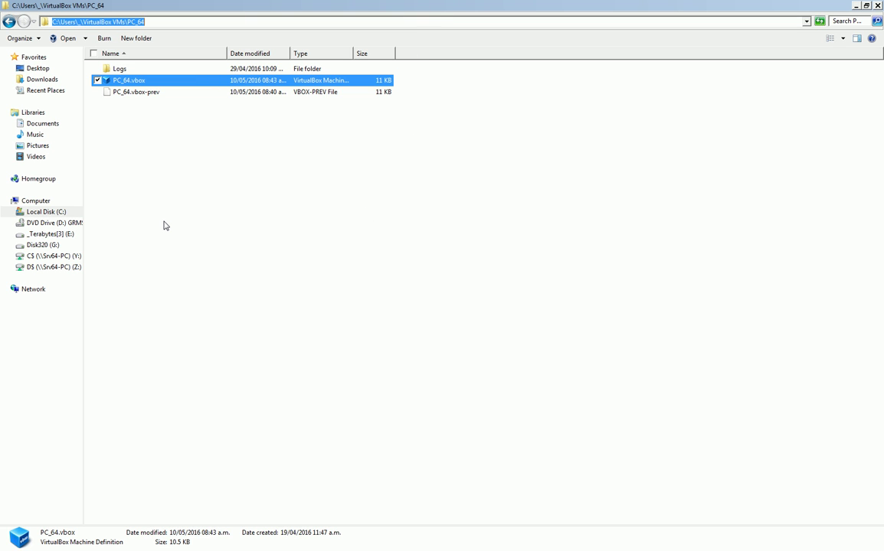
pyautogui.press('End')
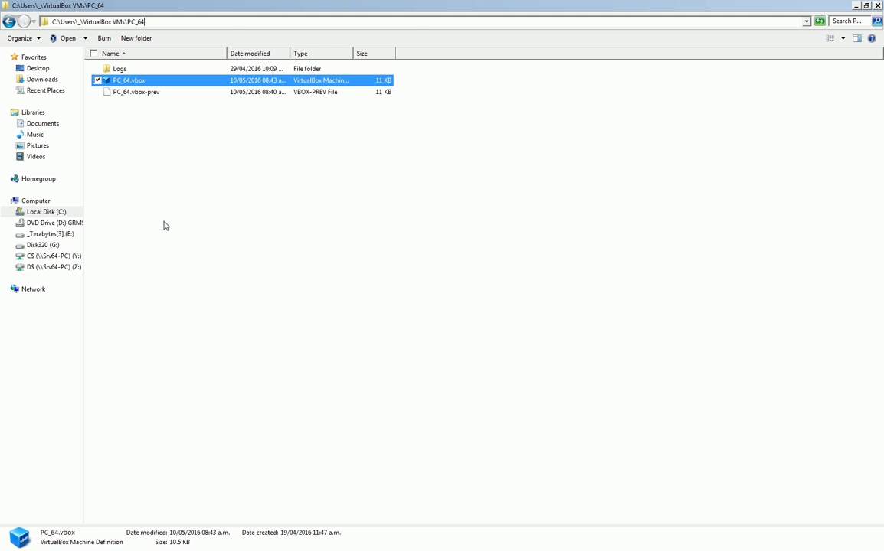
# Open PC_64.vbox in Notepad++ from the list of other programs without making it the default for this file type.
pyautogui.rightClick(126, 78)
pyautogui.moveTo(165, 124)
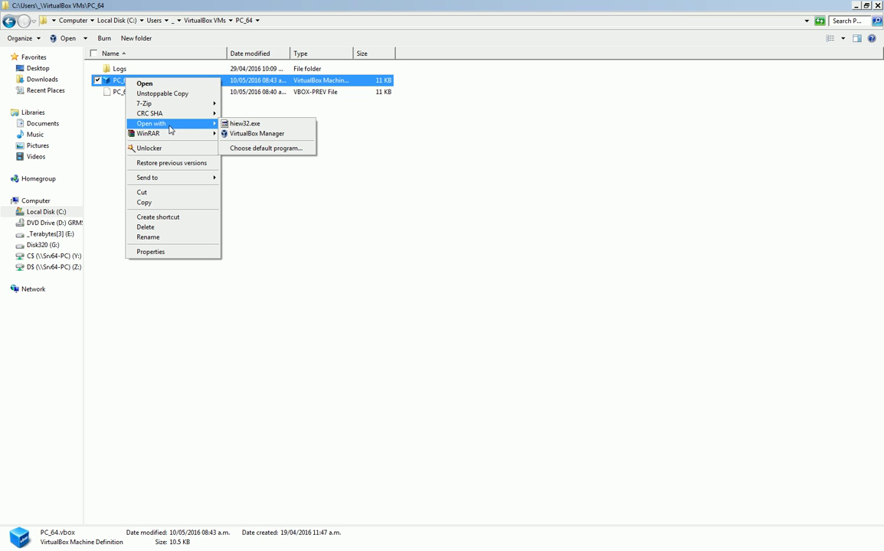
pyautogui.click(271, 149)
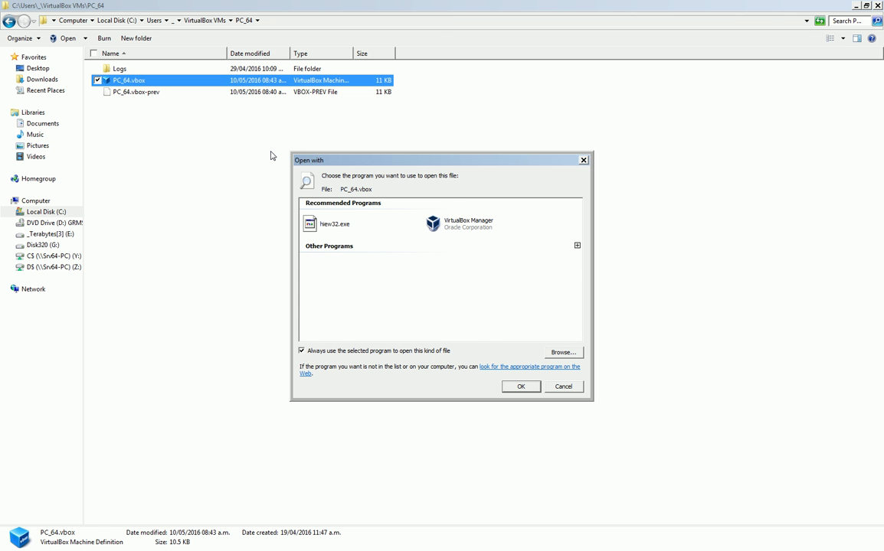
pyautogui.press('Tab')
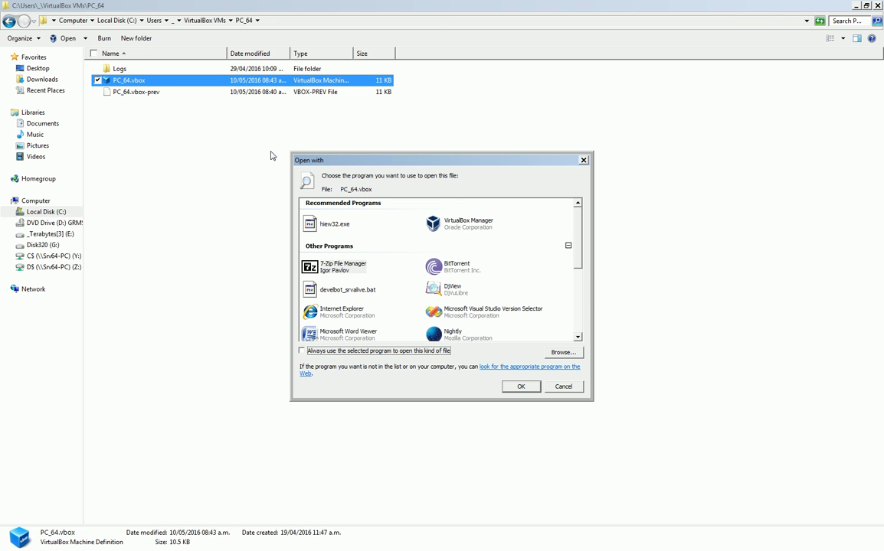
pyautogui.press('space')
pyautogui.hotkey('shift', 'Tab')
pyautogui.press('End')
pyautogui.press('Up')
pyautogui.press('Up')
pyautogui.press('Up')
pyautogui.press('Up')
pyautogui.press('Up')
pyautogui.press('Right')
pyautogui.press('Return')
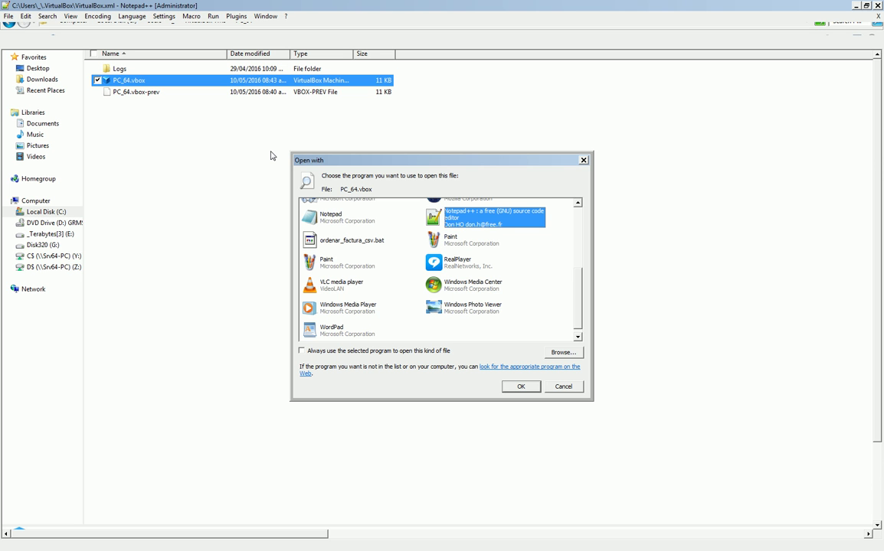
pyautogui.press('Return')
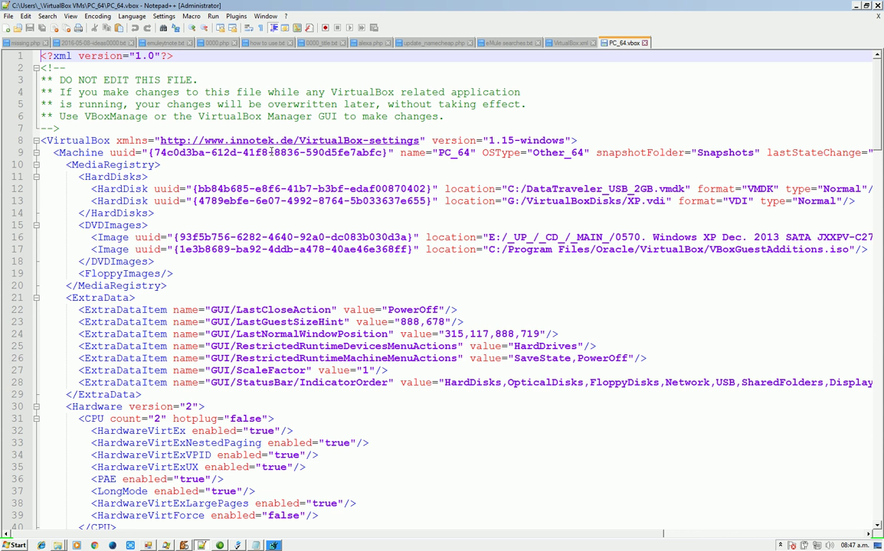
# Select and copy the opening characters 4789 of the UUID in the XP.vdi HardDisk entry.
pyautogui.click(271, 152)
pyautogui.press('Down')
pyautogui.press('Down')
pyautogui.press('Down')
pyautogui.press('Down')
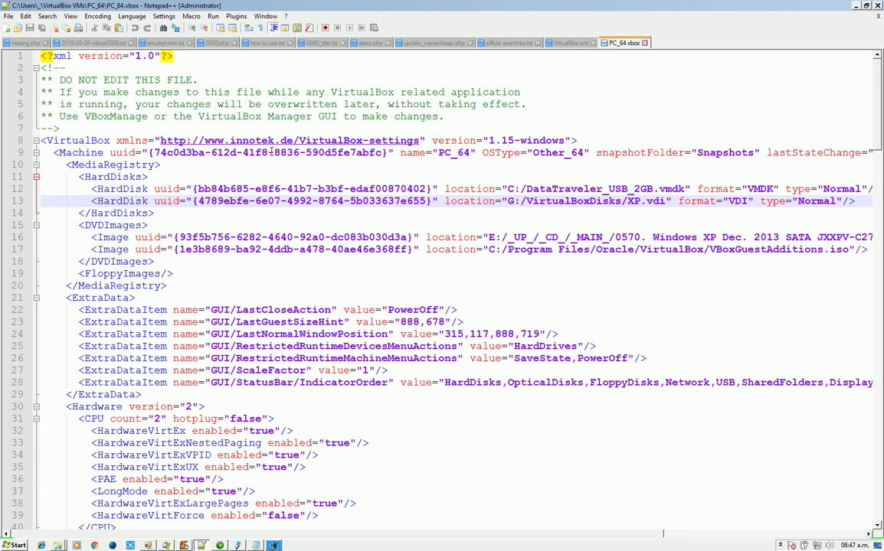
pyautogui.press('Left')
pyautogui.press('Left')
pyautogui.press('Left')
pyautogui.press('Left')
pyautogui.press('Left')
pyautogui.press('Left')
pyautogui.press('Left')
pyautogui.press('Left')
pyautogui.press('Left')
pyautogui.press('Left')
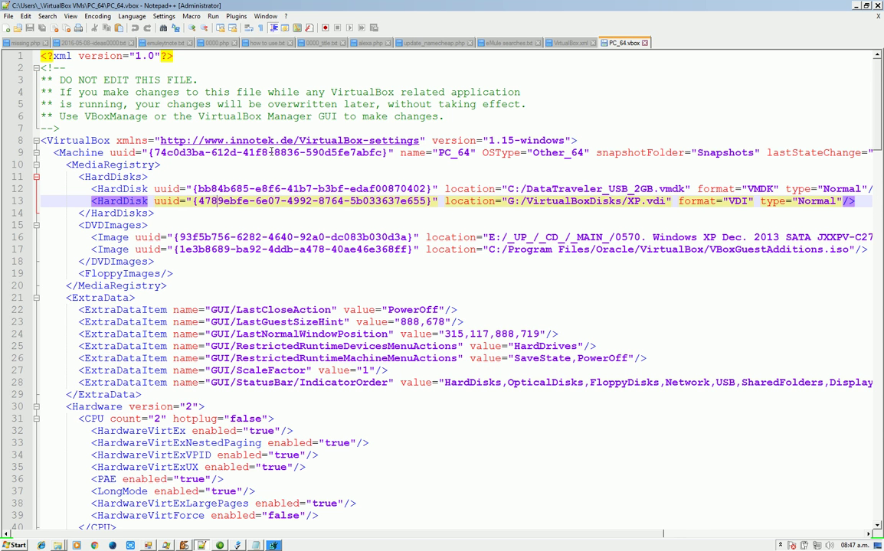
pyautogui.hotkey('shift', 'ctrl', 'Right')
pyautogui.hotkey('shift', 'ctrl', 'Right')
pyautogui.hotkey('shift', 'ctrl', 'Right')
pyautogui.hotkey('shift', 'ctrl', 'Right')
pyautogui.hotkey('shift', 'ctrl', 'Right')
pyautogui.hotkey('shift', 'ctrl', 'Right')
pyautogui.hotkey('shift', 'ctrl', 'Right')
pyautogui.hotkey('shift', 'ctrl', 'Right')
pyautogui.hotkey('shift', 'ctrl', 'Right')
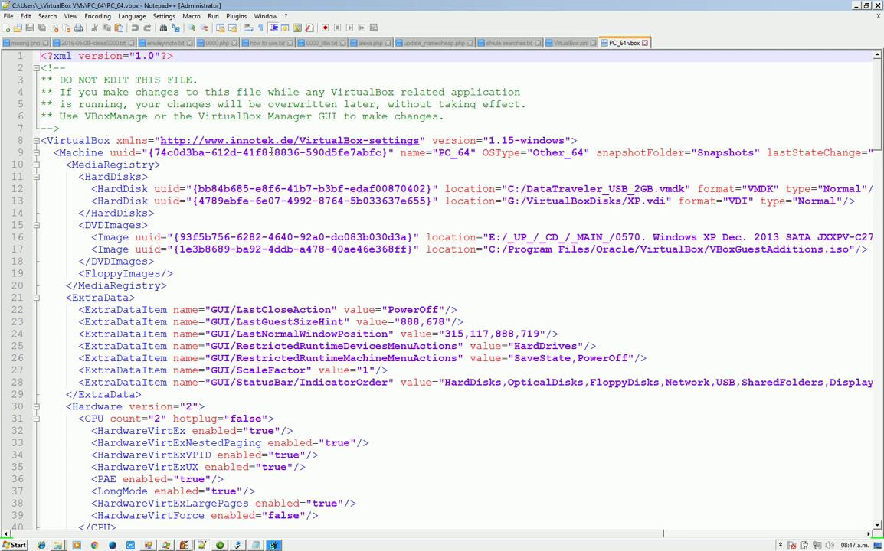
pyautogui.hotkey('ctrl', 'f')
pyautogui.press('Escape')
pyautogui.hotkey('ctrl', 'c')
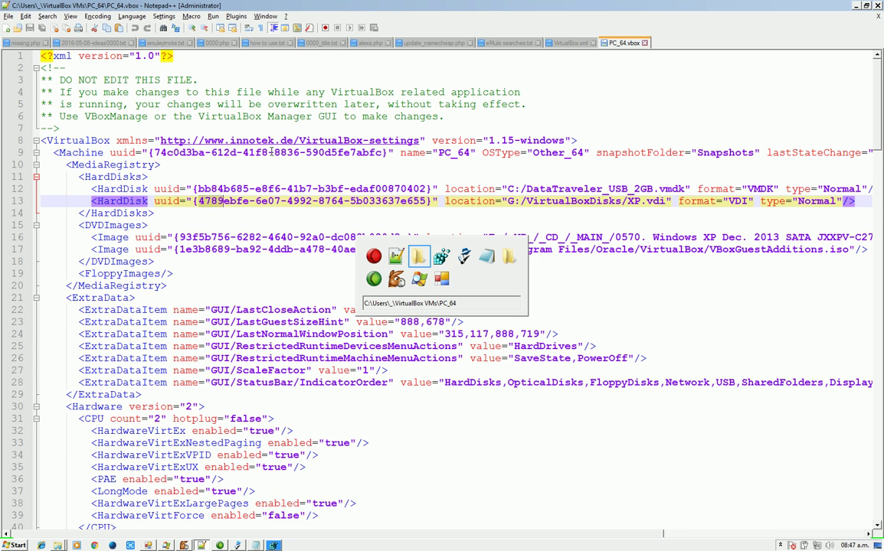
# Close the Registry Editor and return to PC_64.vbox in Notepad++.
pyautogui.press('Return')
pyautogui.press('Return')
pyautogui.hotkey('alt', 'F4')
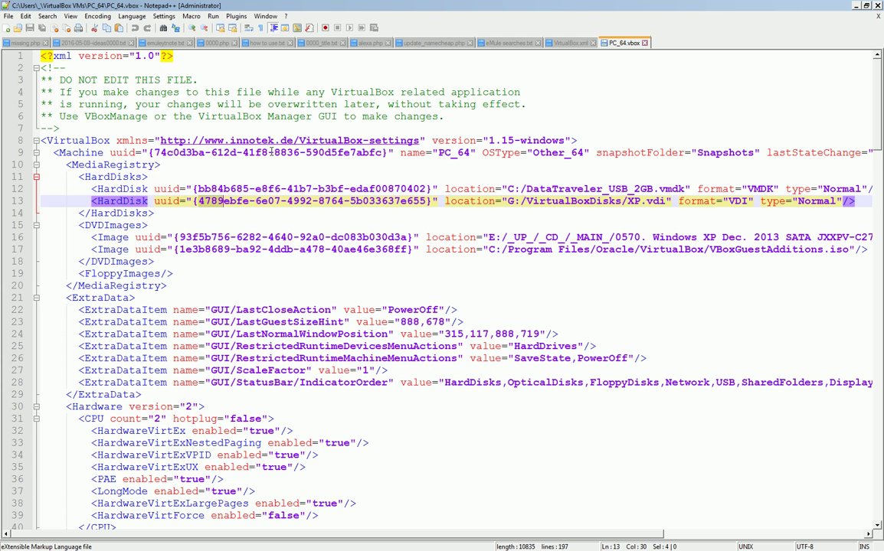
# Change the drive letter in the location of the XP.vdi HardDisk entry on line 13 to E.
pyautogui.hotkey('ctrl', 'Home')
pyautogui.press('Down')
pyautogui.press('Down')
pyautogui.press('Down')
pyautogui.press('Down')
pyautogui.press('Down')
pyautogui.press('Down')
pyautogui.press('Down')
pyautogui.press('Down')
pyautogui.press('Down')
pyautogui.press('Down')
pyautogui.press('Down')
pyautogui.press('Down')
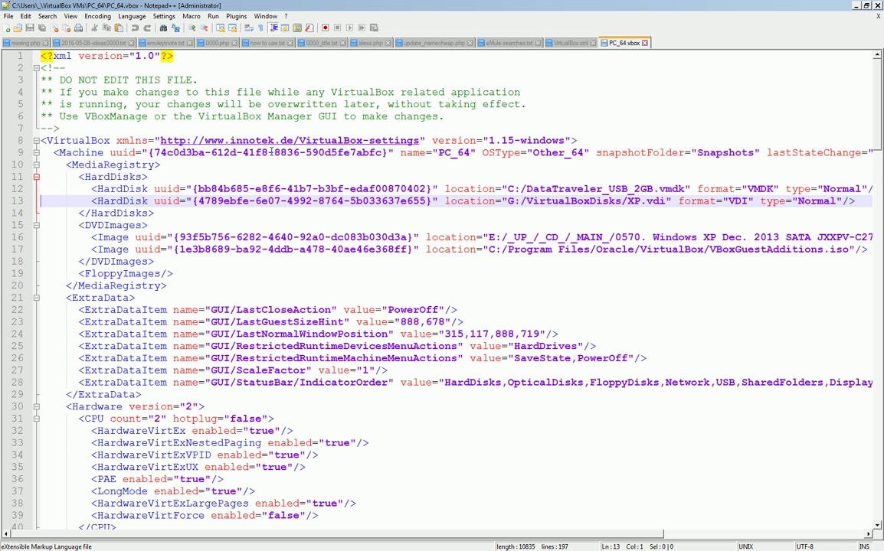
pyautogui.press('Right')
pyautogui.press('Right')
pyautogui.press('Right')
pyautogui.press('Right')
pyautogui.press('Right')
pyautogui.press('Right')
pyautogui.press('Right')
pyautogui.press('Right')
pyautogui.press('Right')
pyautogui.press('Right')
pyautogui.press('Right')
pyautogui.press('Right')
pyautogui.press('Right')
pyautogui.press('Right')
pyautogui.press('Right')
pyautogui.press('Right')
pyautogui.press('Right')
pyautogui.press('Right')
pyautogui.press('Right')
pyautogui.press('Right')
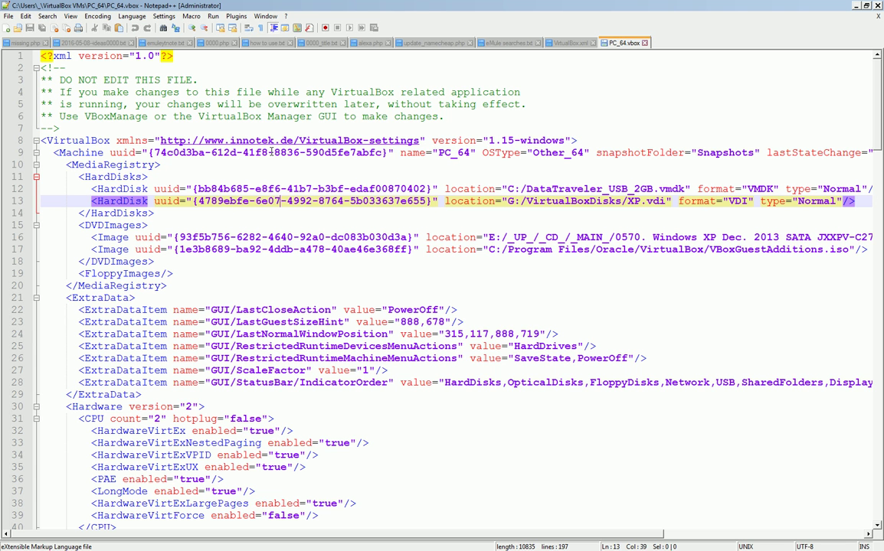
pyautogui.press('Right')
pyautogui.press('Right')
pyautogui.press('Right')
pyautogui.press('Right')
pyautogui.press('Right')
pyautogui.press('Right')
pyautogui.press('Right')
pyautogui.press('Right')
pyautogui.press('Delete')
pyautogui.write('E')
pyautogui.press('Escape')
pyautogui.press('End')
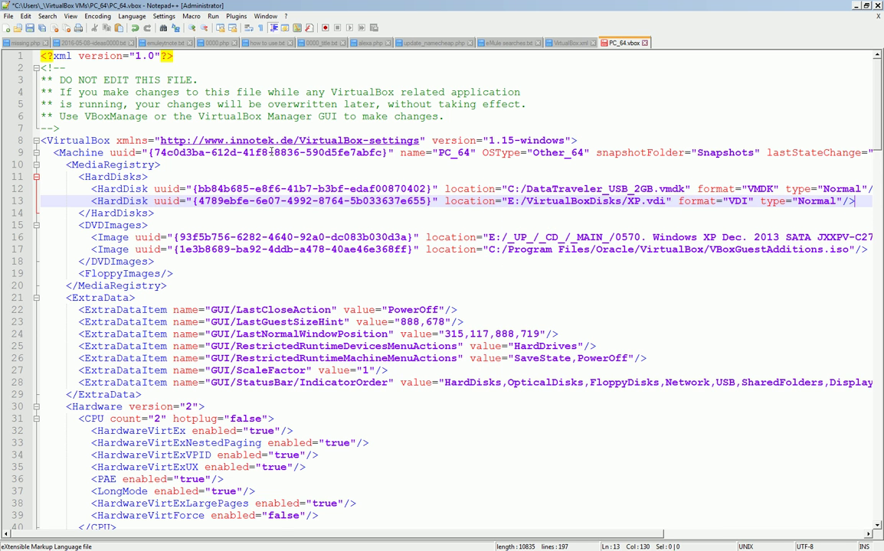
# Check the neighbouring HardDisk line and save PC_64.vbox.
pyautogui.press('Up')
pyautogui.press('End')
pyautogui.press('Home')
pyautogui.press('Home')
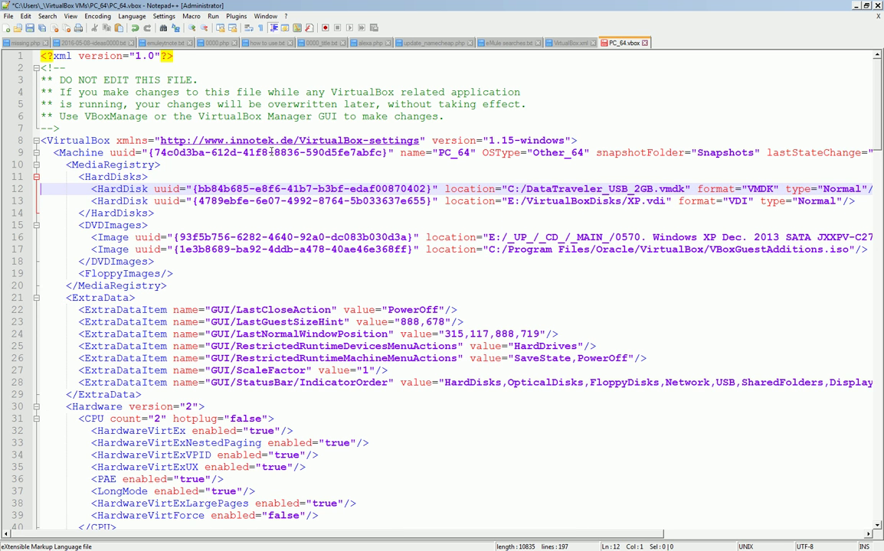
pyautogui.press('Down')
# Launch Oracle VM VirtualBox from the desktop and open the Storage settings of PC_64.
pyautogui.hotkey('alt', 'Tab')
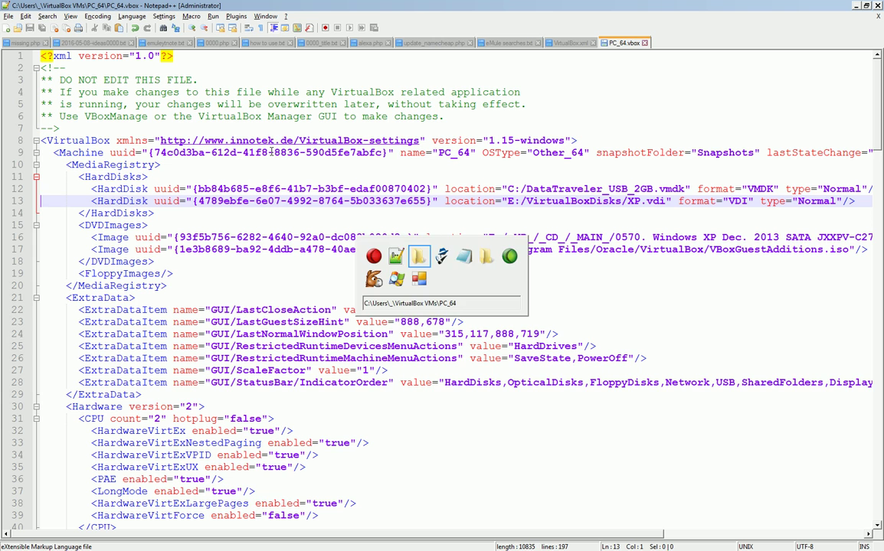
pyautogui.press('super+d')
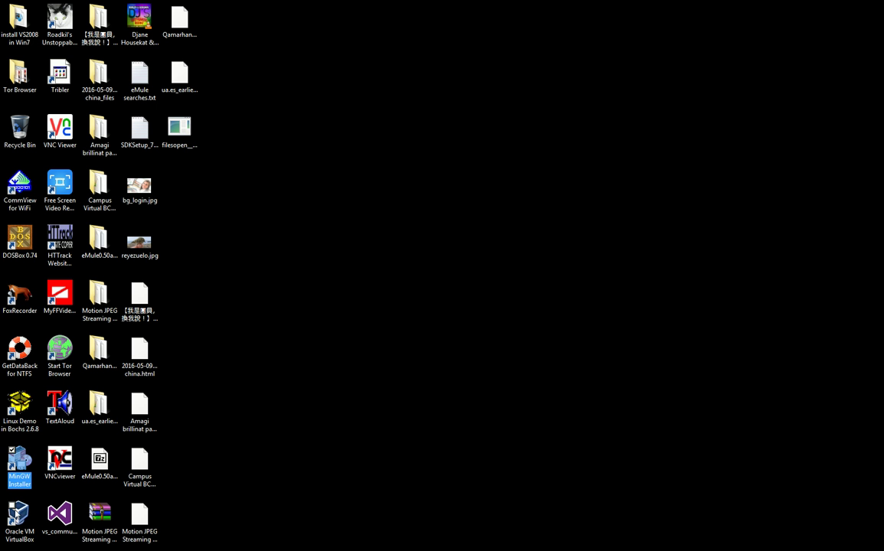
pyautogui.doubleClick(17, 515)
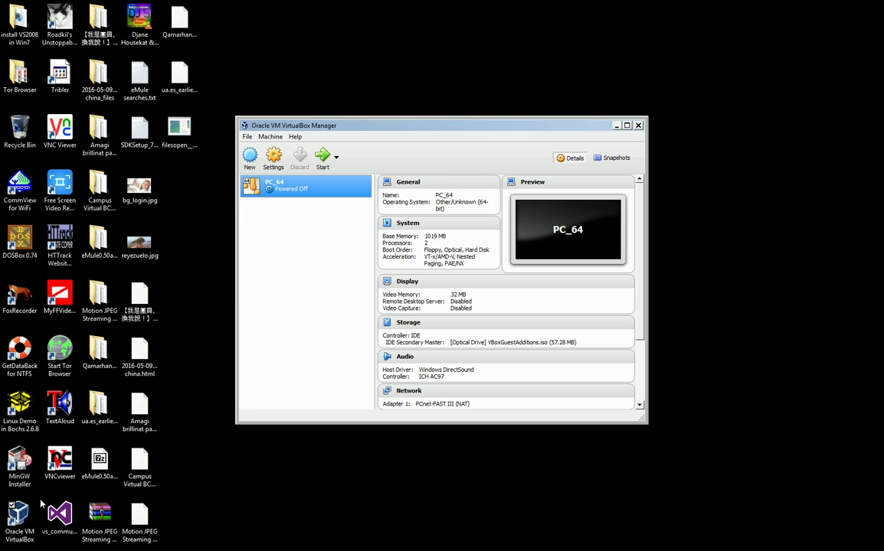
pyautogui.rightClick(309, 182)
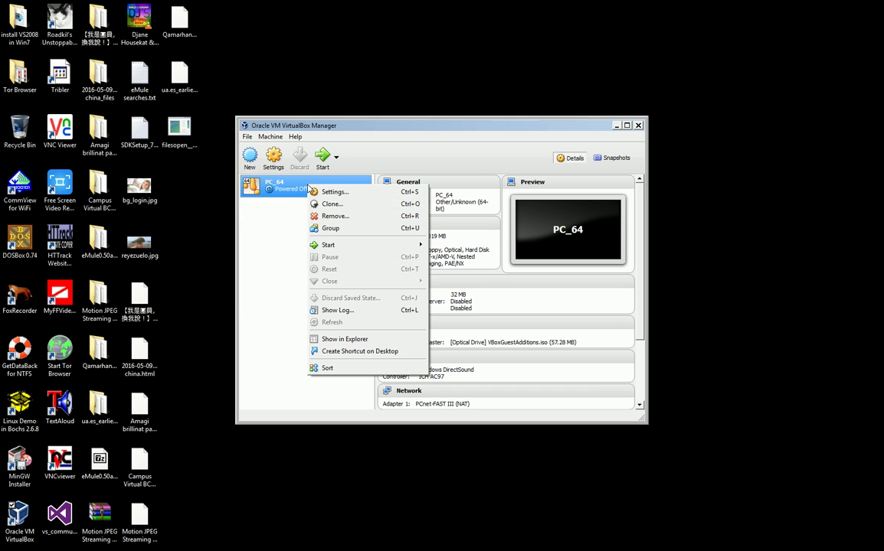
pyautogui.click(331, 193)
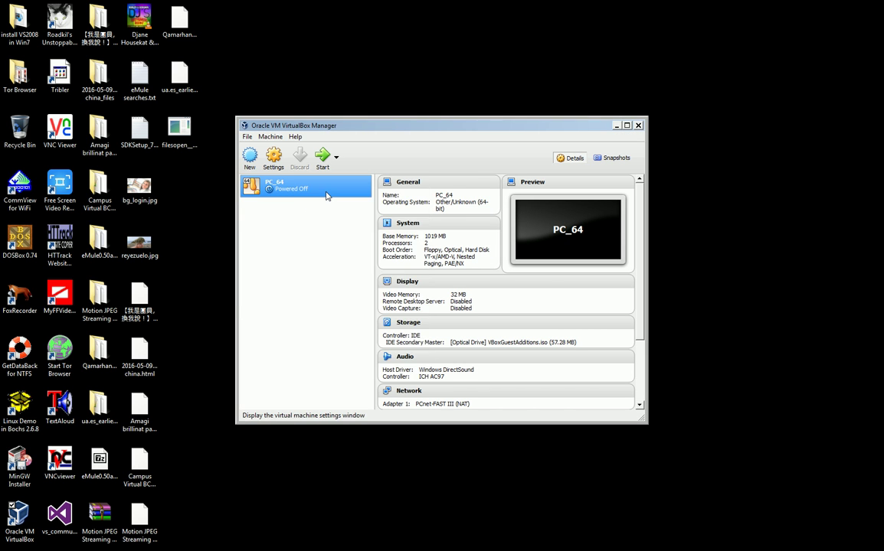
pyautogui.click(315, 224)
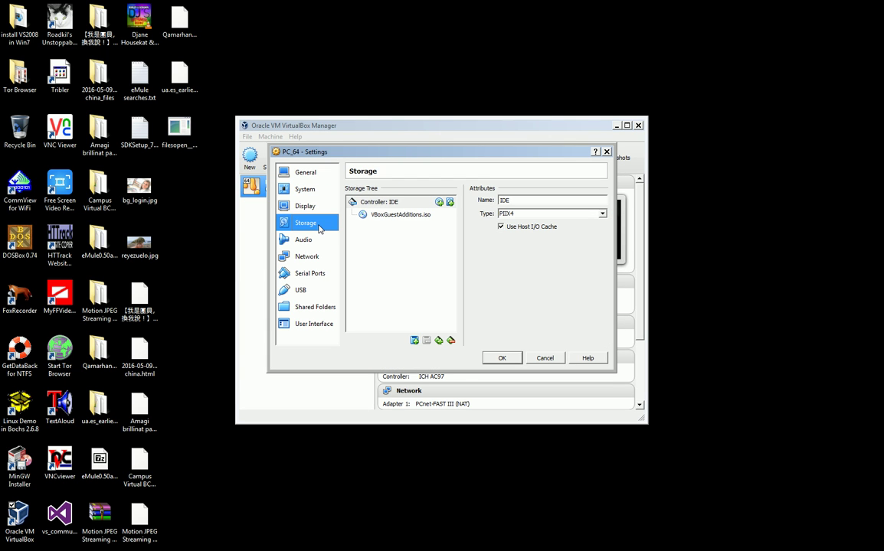
# Attach the existing disk E:\VirtualBoxDisks\XP.vdi to the IDE controller and accept the PC_64 settings.
pyautogui.click(405, 201)
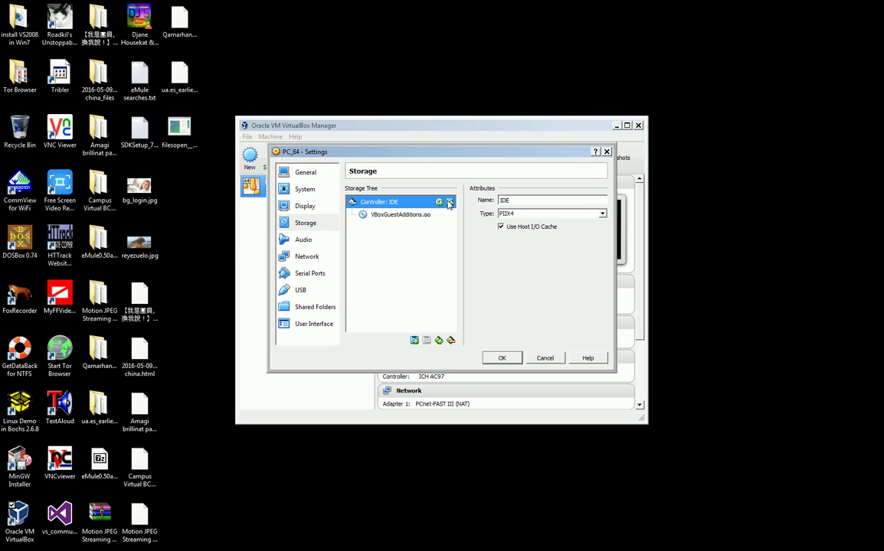
pyautogui.click(449, 201)
pyautogui.click(465, 276)
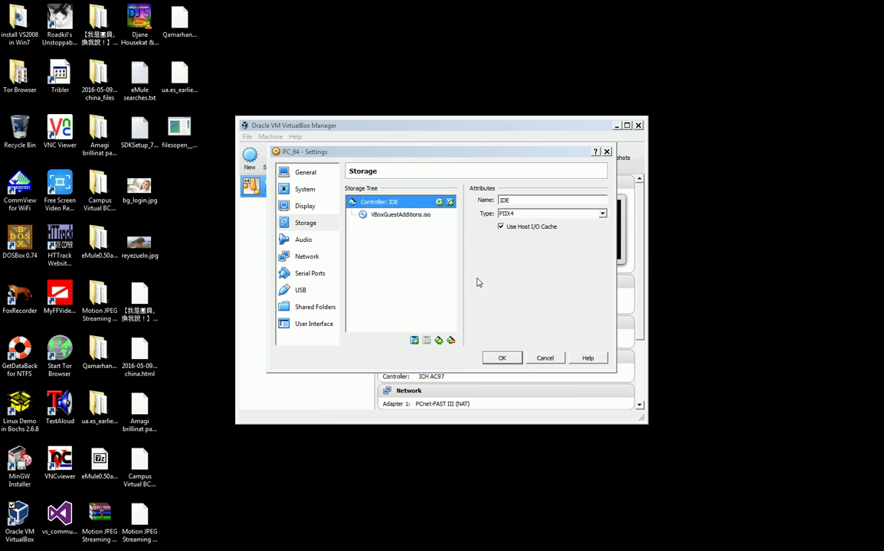
pyautogui.doubleClick(387, 243)
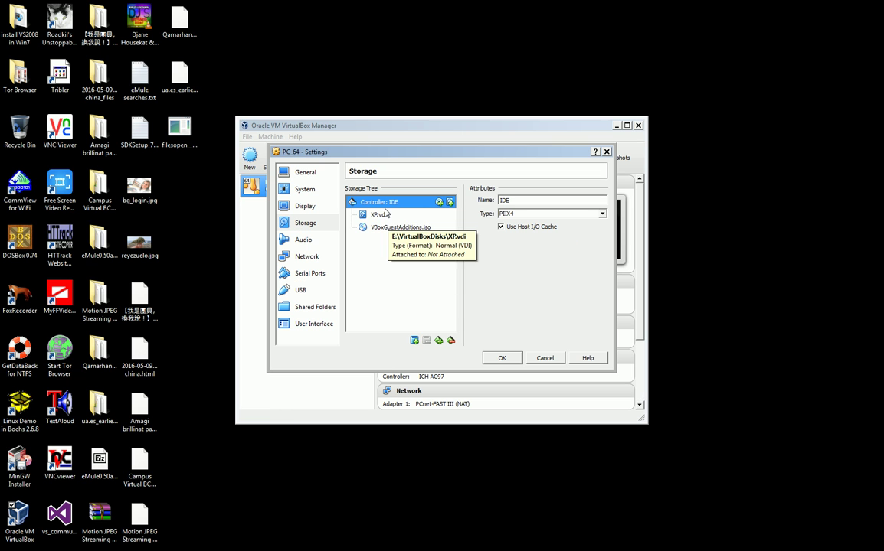
pyautogui.click(385, 216)
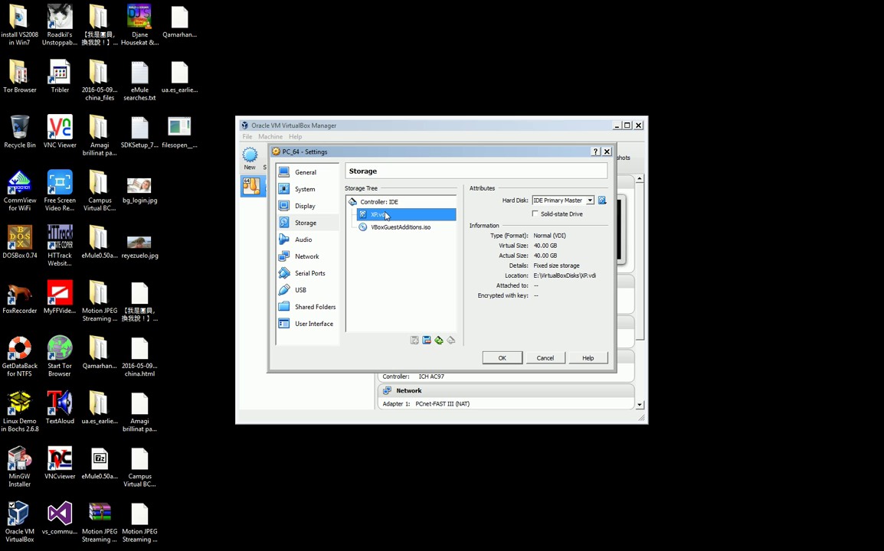
pyautogui.click(502, 358)
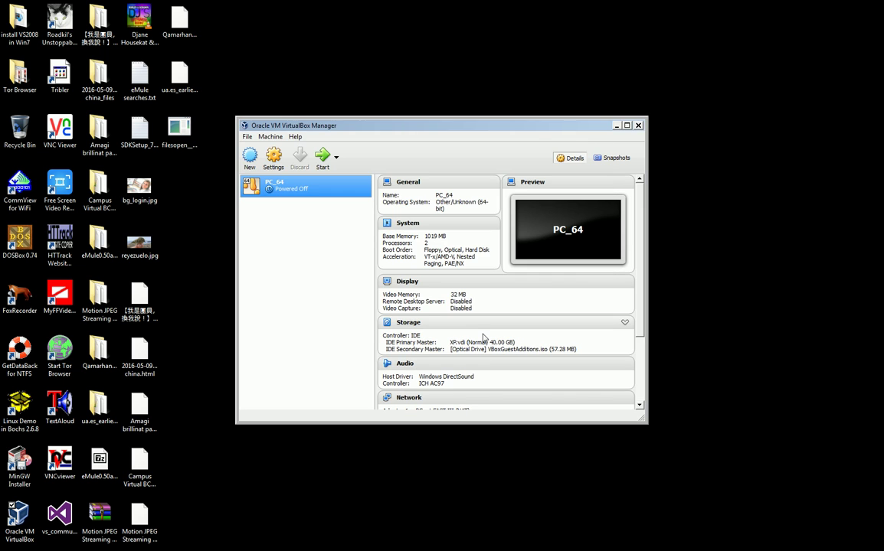
# Start the PC_64 machine, expand the details of the startup warning and dismiss it.
pyautogui.click(323, 161)
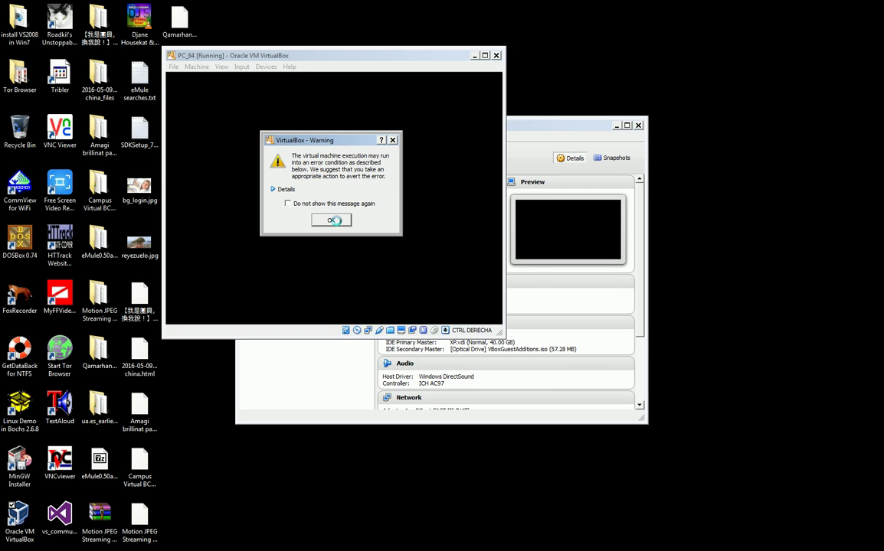
pyautogui.click(288, 191)
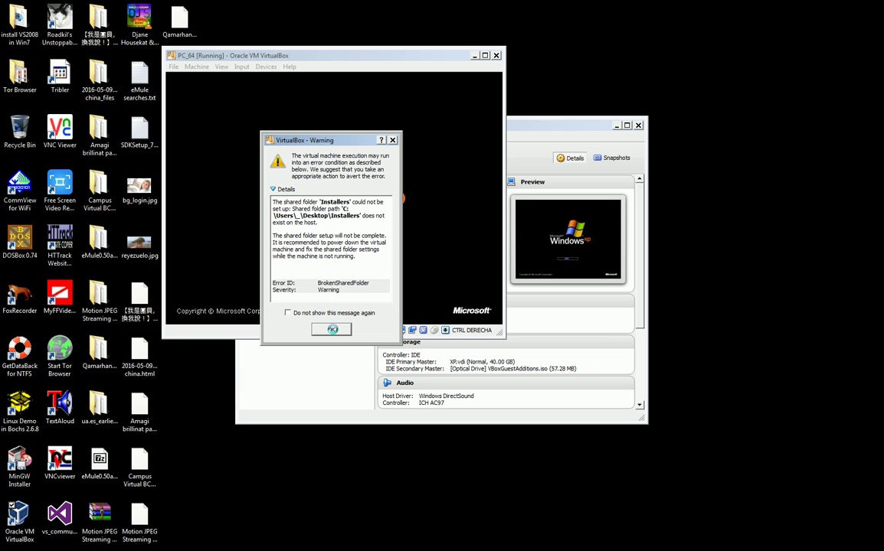
pyautogui.click(333, 329)
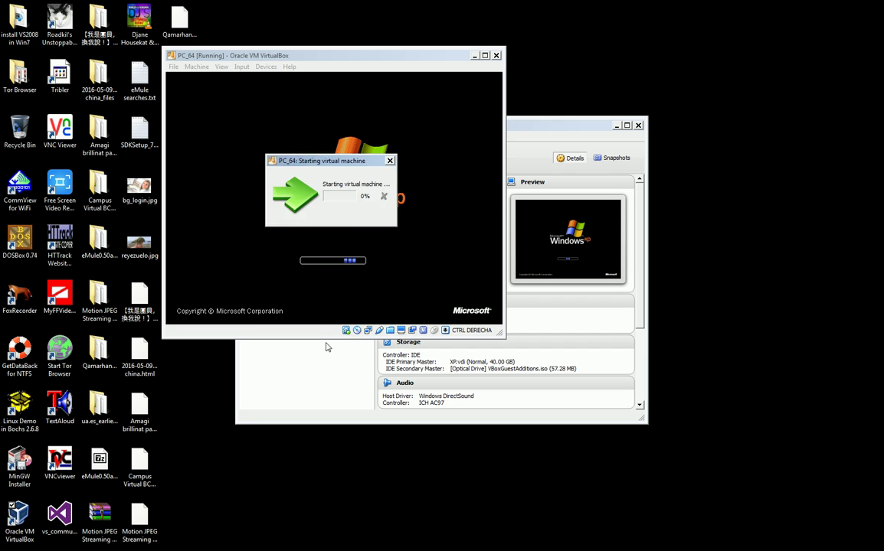
# Create a folder named Installers on the host desktop and move vs_community_ENU.exe into it.
pyautogui.rightClick(213, 494)
pyautogui.press('Up')
pyautogui.press('Up')
pyautogui.press('Up')
pyautogui.press('Up')
pyautogui.press('Right')
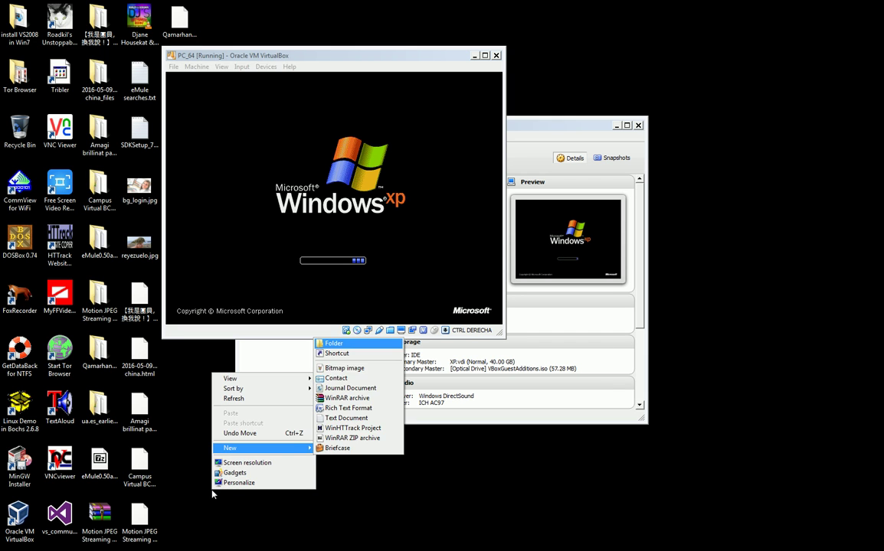
pyautogui.press('Return')
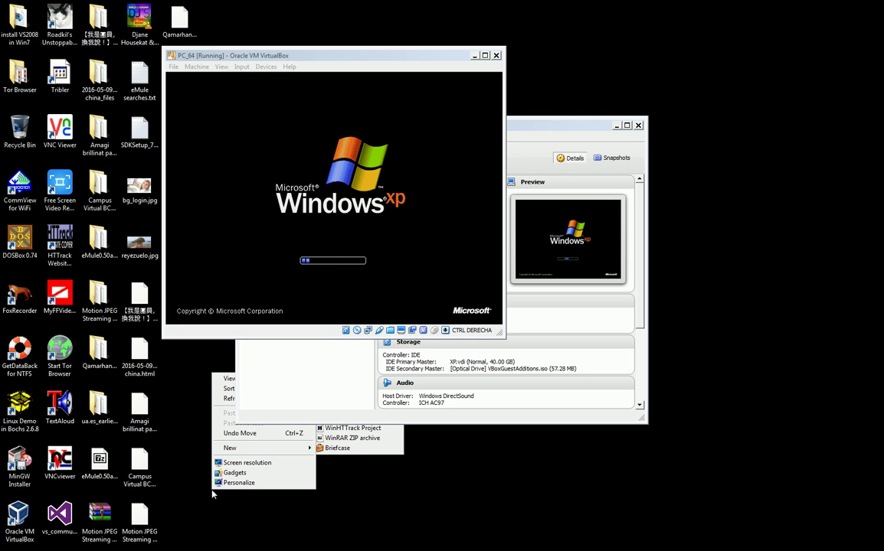
pyautogui.write('Installers')
pyautogui.press('Return')
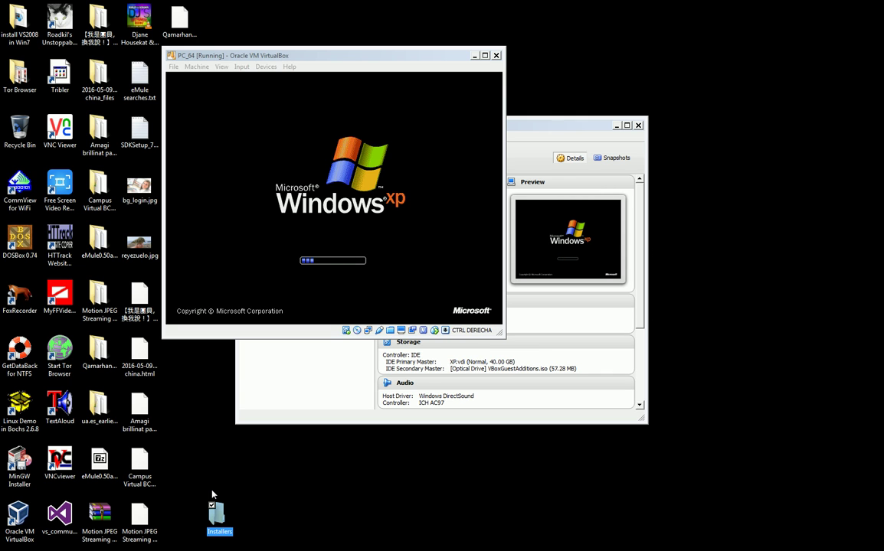
pyautogui.click(61, 512)
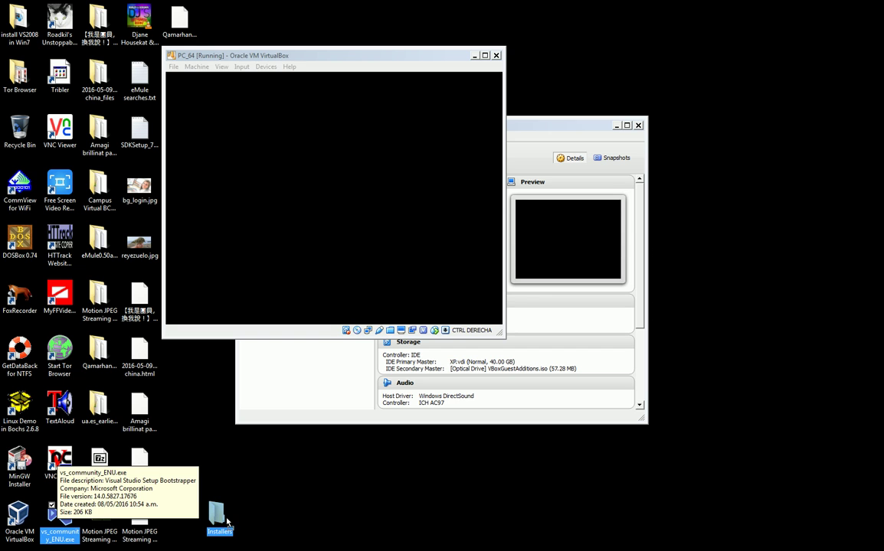
pyautogui.moveTo(227, 522); pyautogui.dragTo(226, 522)
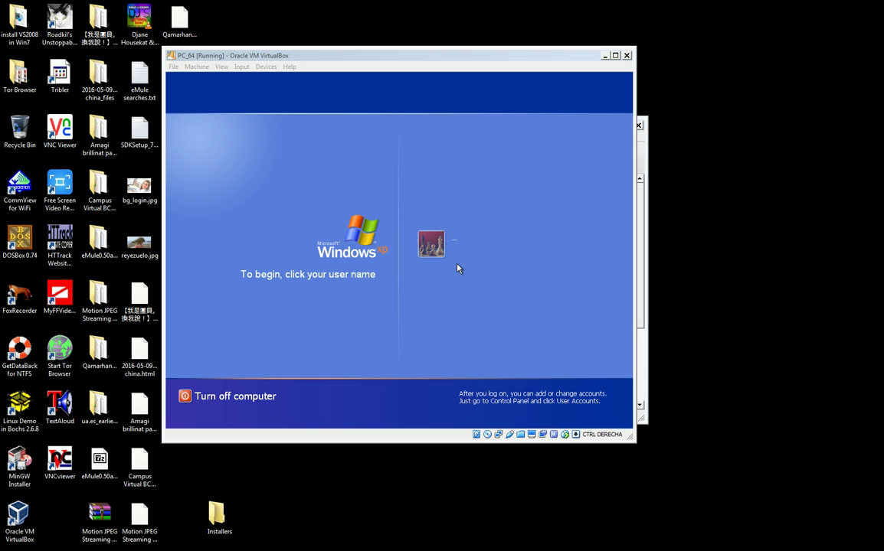
# Log on to Windows XP in the virtual machine and try to open Customize Desktop from the Display Properties.
pyautogui.click(440, 247)
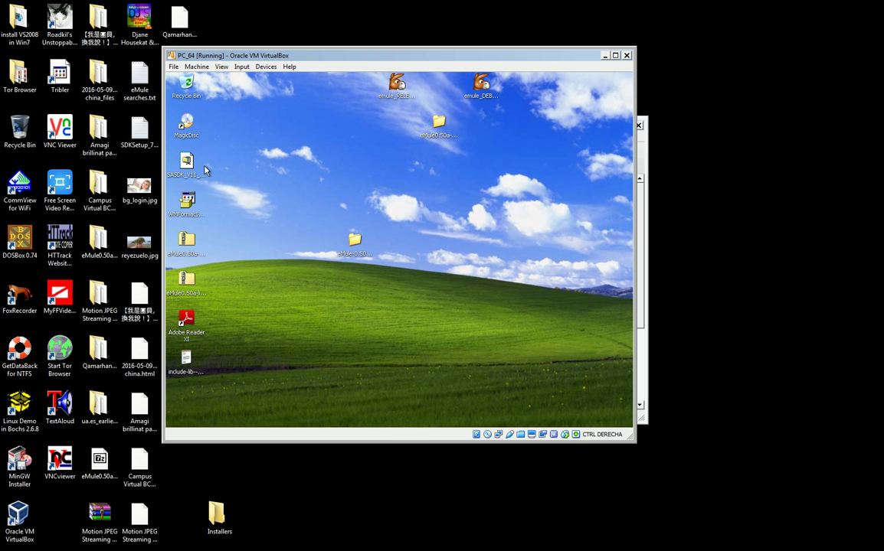
pyautogui.rightClick(255, 187)
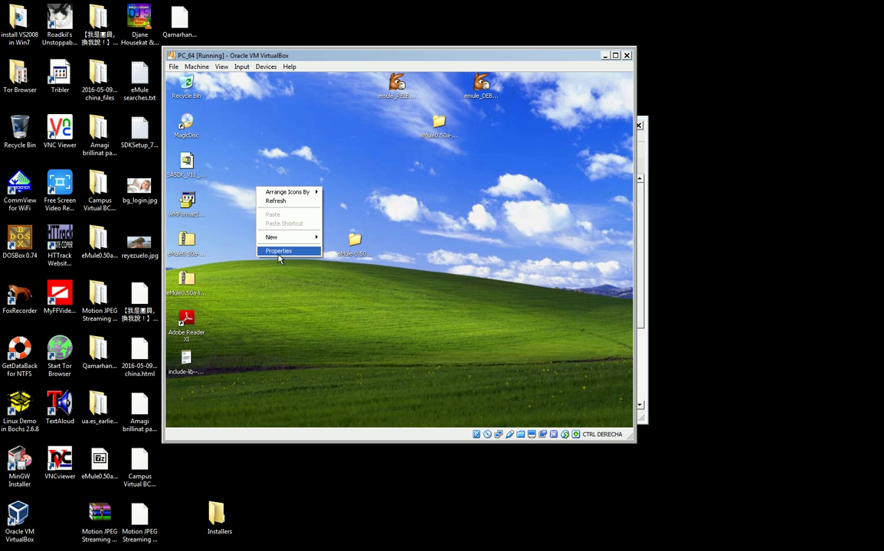
pyautogui.click(278, 252)
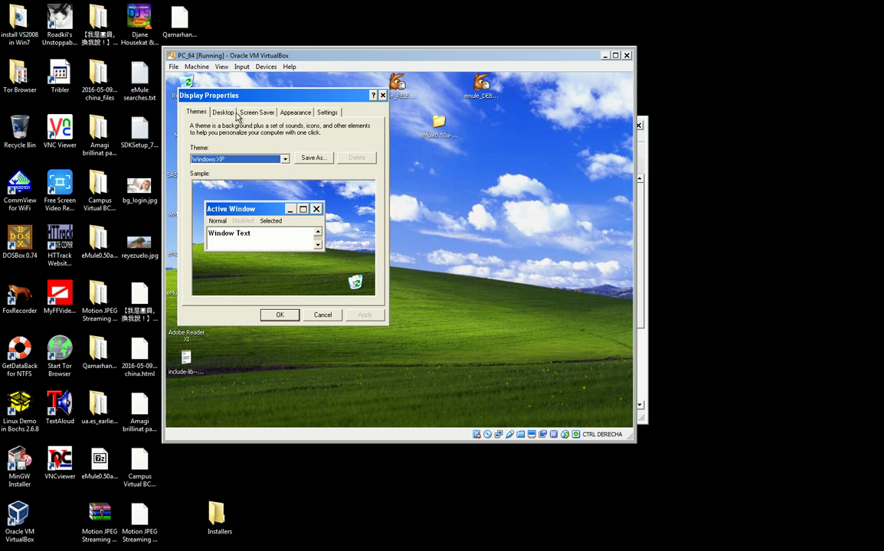
pyautogui.click(224, 113)
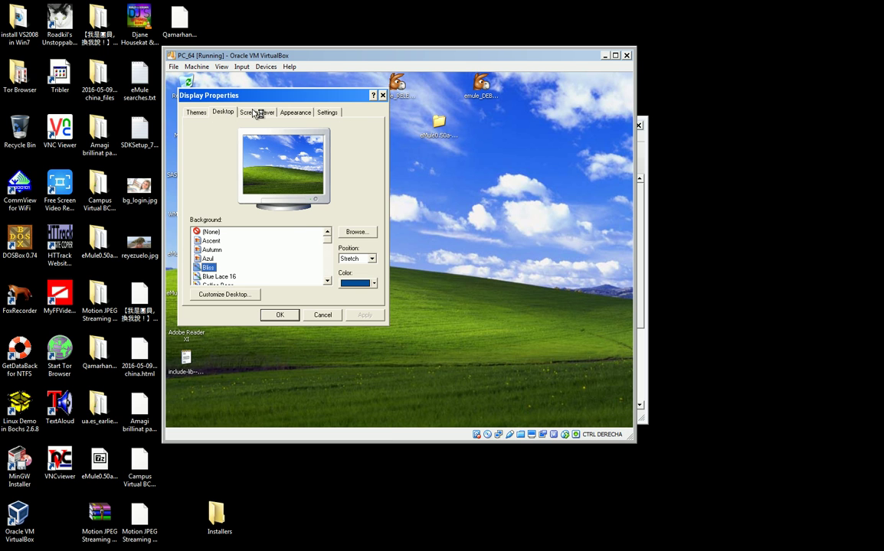
pyautogui.click(228, 295)
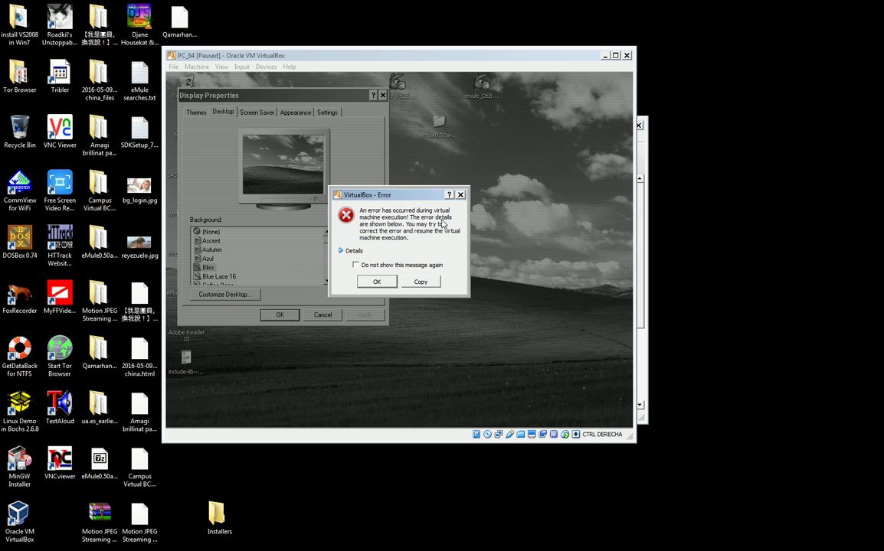
# Expand the details of the virtual machine execution error and dismiss the message.
pyautogui.click(356, 253)
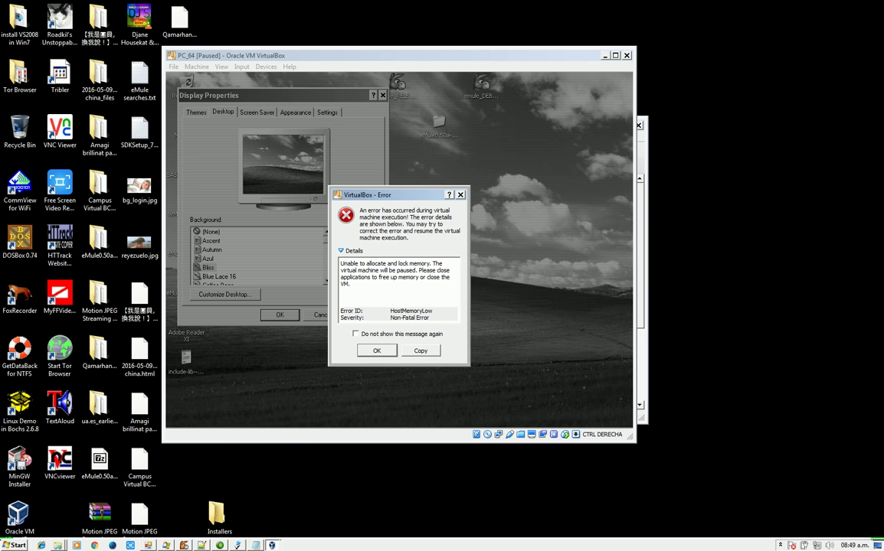
pyautogui.click(376, 350)
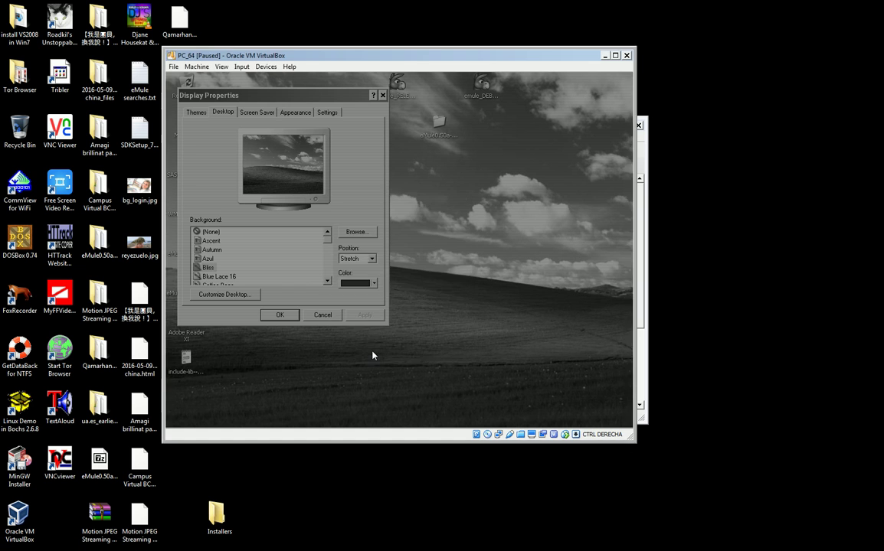
pyautogui.click(625, 55)
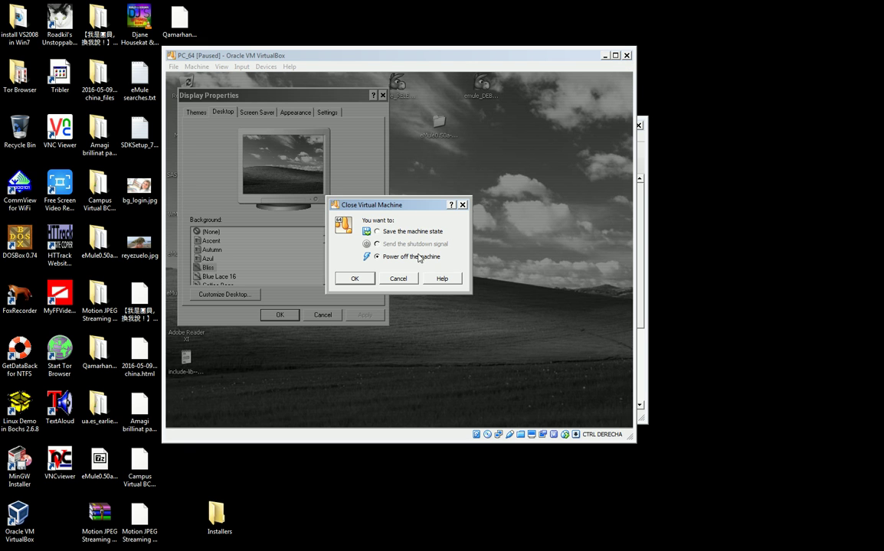
pyautogui.click(406, 280)
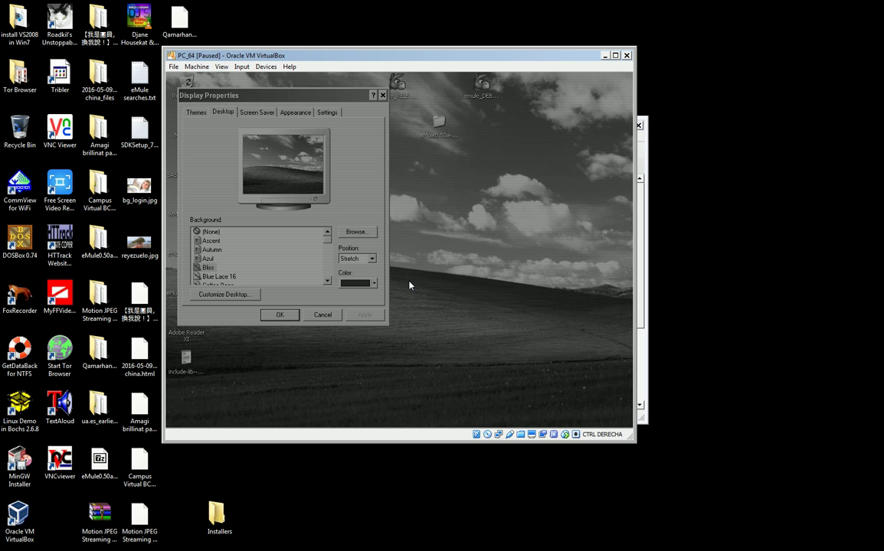
pyautogui.hotkey('alt', 'Tab')
pyautogui.hotkey('alt', 'Tab')
pyautogui.hotkey('alt', 'Tab')
pyautogui.hotkey('alt', 'Tab')
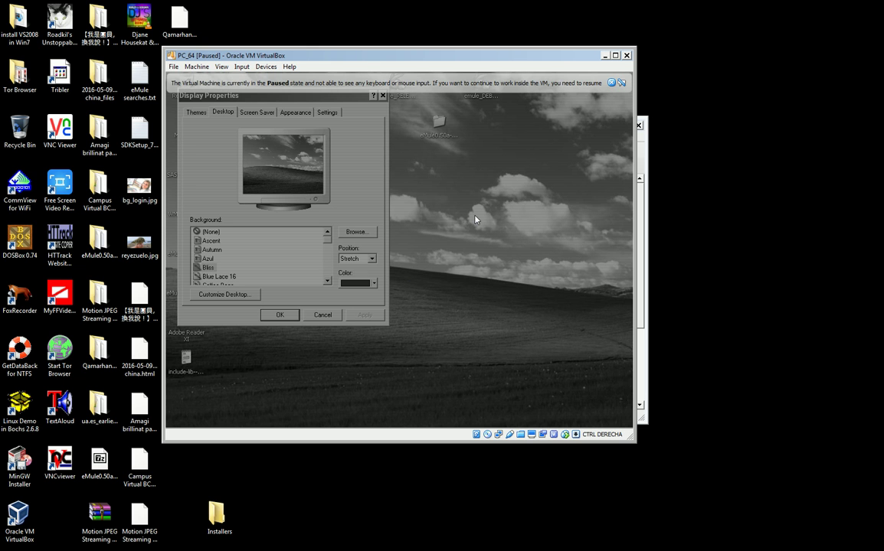
# Power off the paused PC_64 machine and exit the VirtualBox Manager.
pyautogui.hotkey('alt', 'F4')
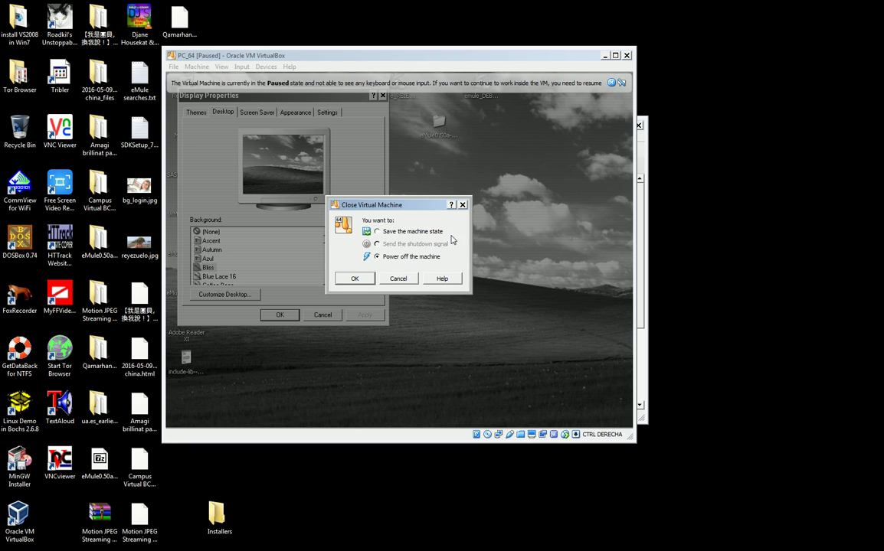
pyautogui.click(355, 279)
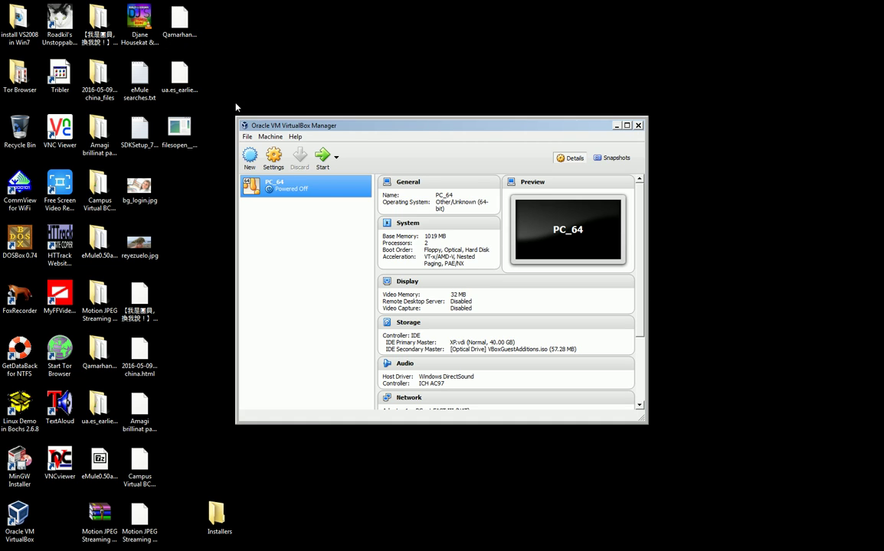
pyautogui.click(248, 137)
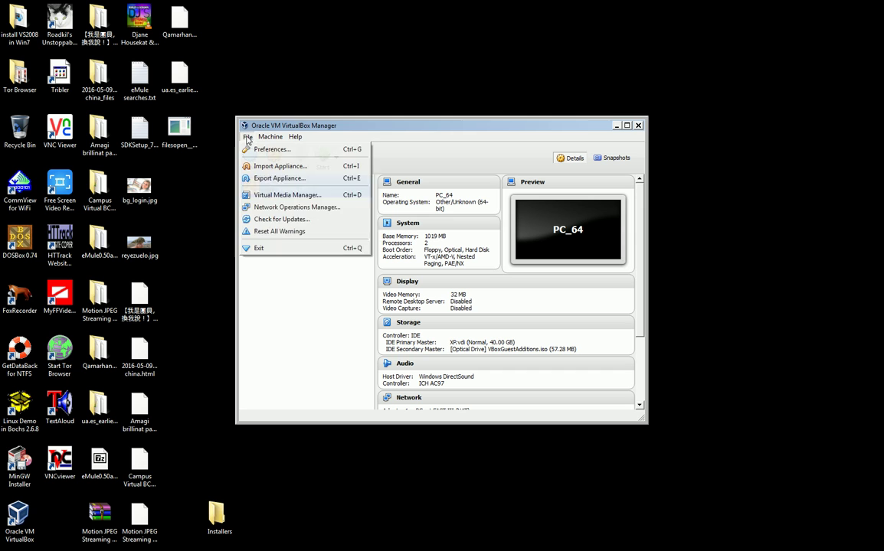
pyautogui.click(258, 249)
# Move the Installers folder into the free desktop slot beside the Oracle VM VirtualBox shortcut and show the hidden notification icons.
pyautogui.moveTo(218, 513); pyautogui.dragTo(59, 513)
pyautogui.click(401, 437)
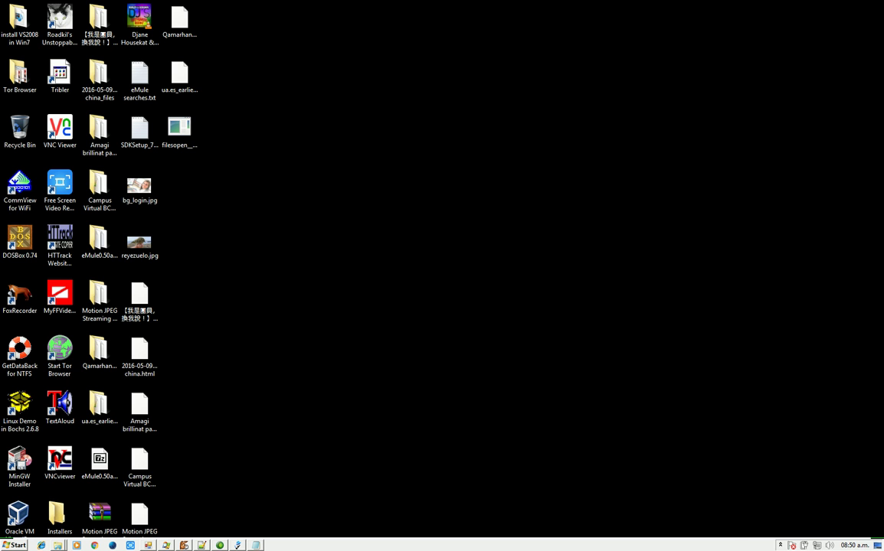
pyautogui.click(781, 545)
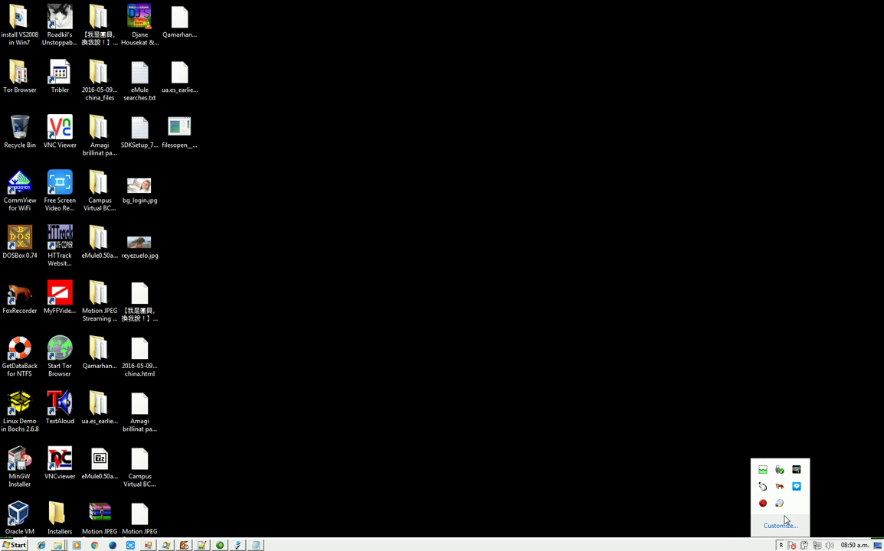